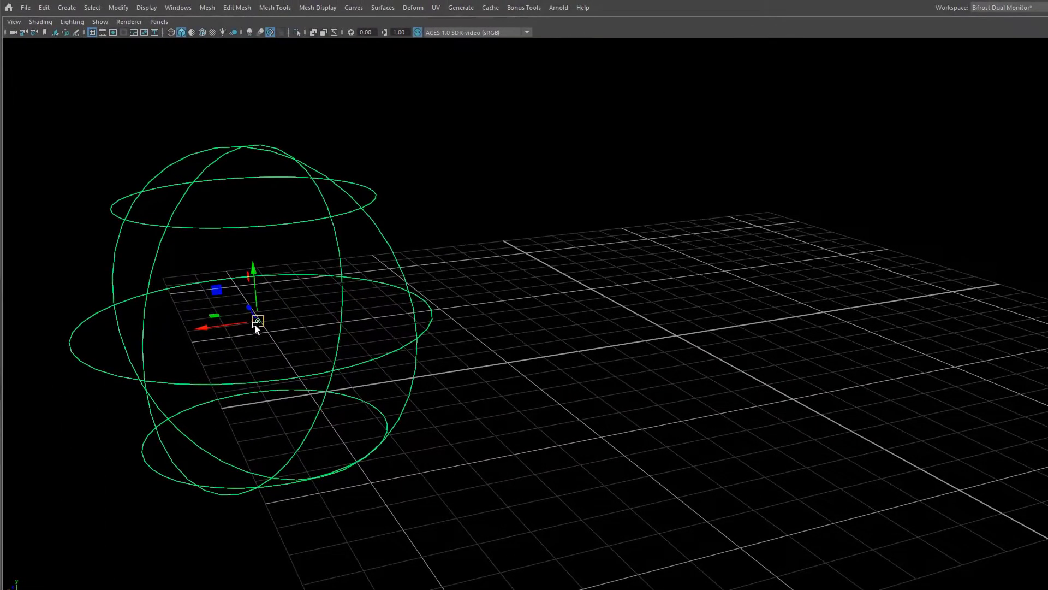
Step: Try moving the spherical manipulator field volume across the ground plane
drag(258, 323, 743, 334)
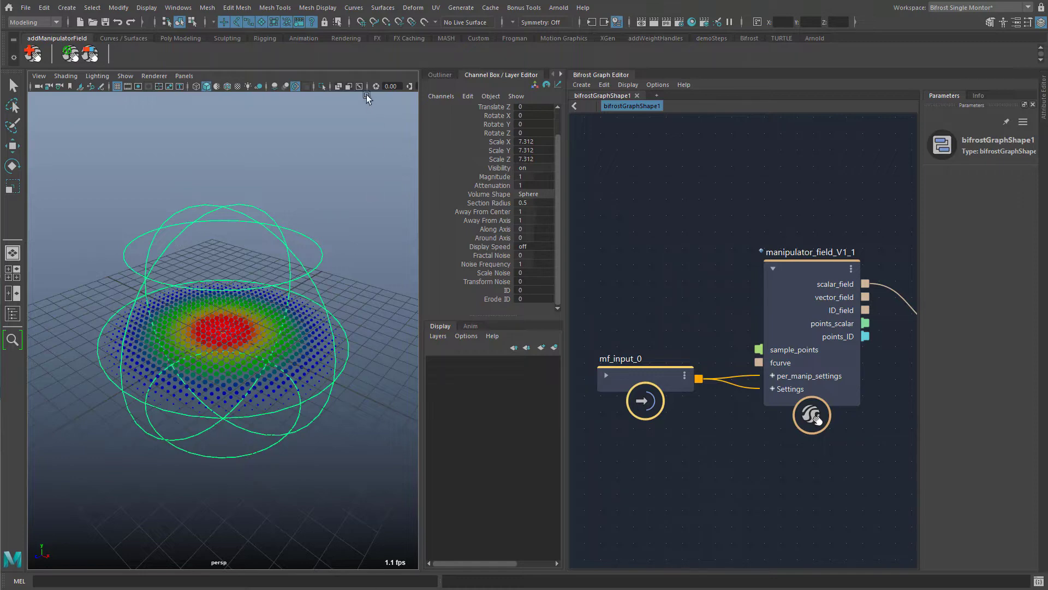
key(w)
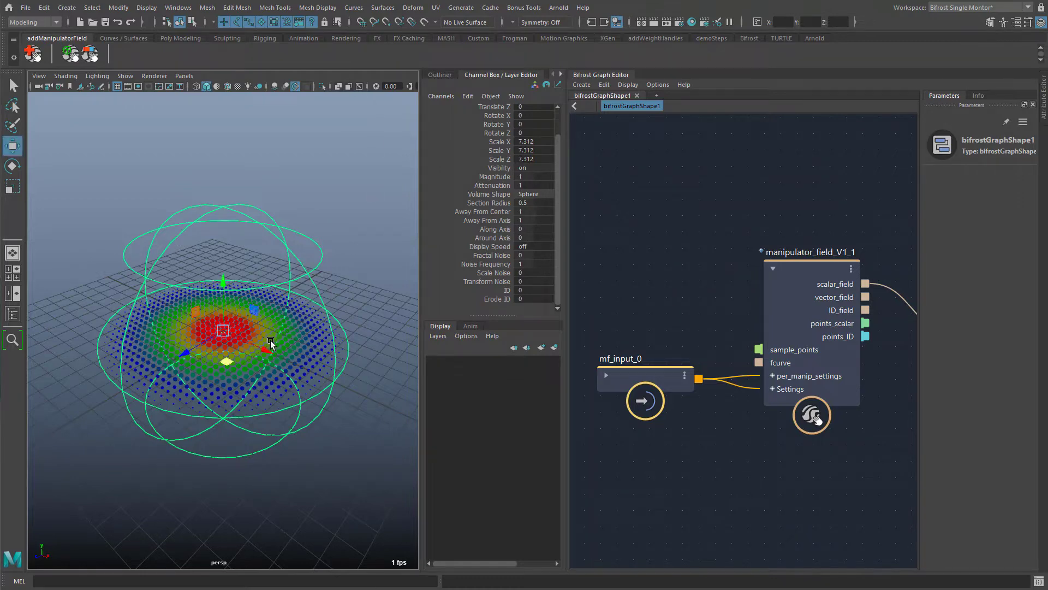
mouse_move(226, 362)
mouse_down()
mouse_move(285, 362)
mouse_move(280, 320)
mouse_move(205, 299)
mouse_move(185, 386)
mouse_move(266, 430)
mouse_move(273, 368)
mouse_move(221, 369)
mouse_up()
key(ctrl+z)
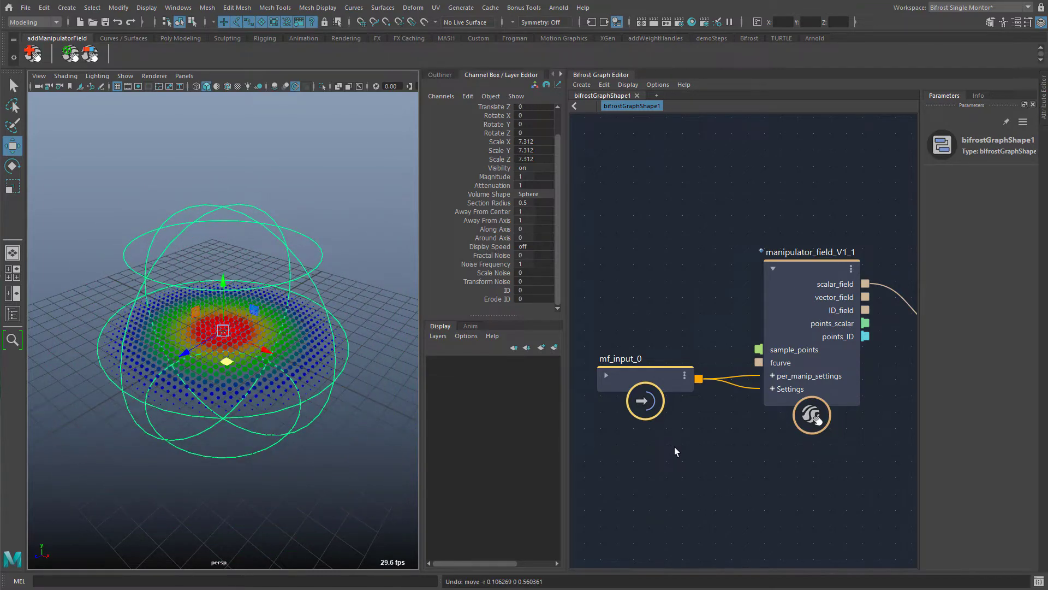
drag(644, 290, 817, 418)
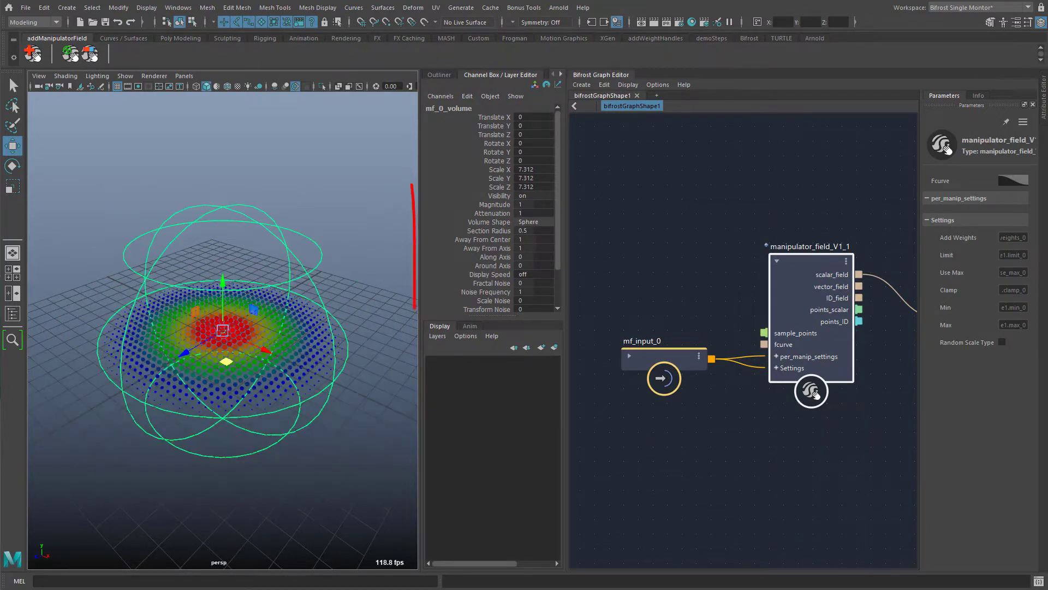
mouse_move(414, 309)
mouse_down()
mouse_move(591, 186)
mouse_move(411, 188)
mouse_up()
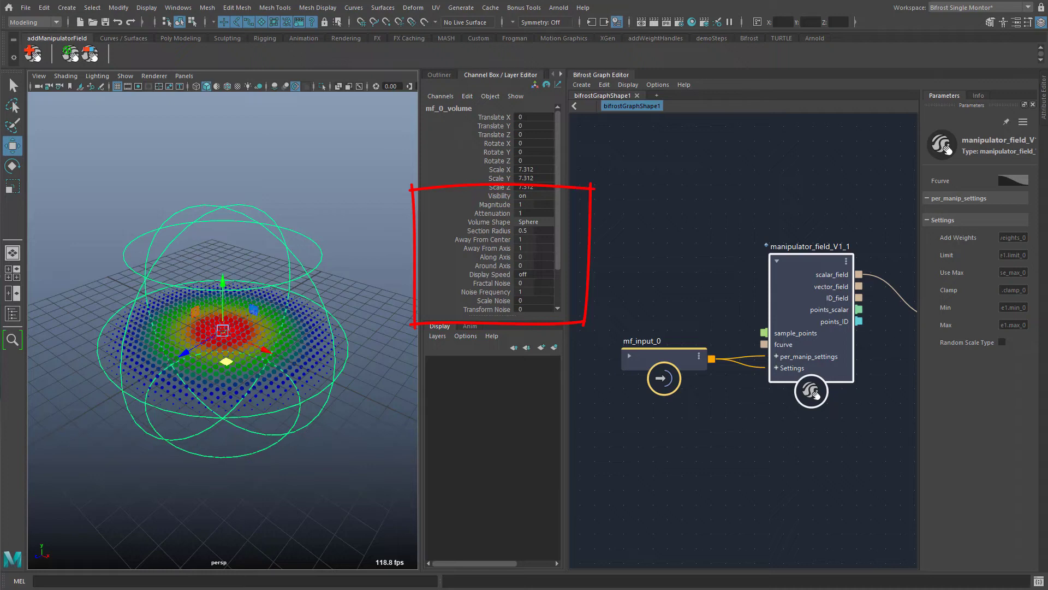
key(Escape)
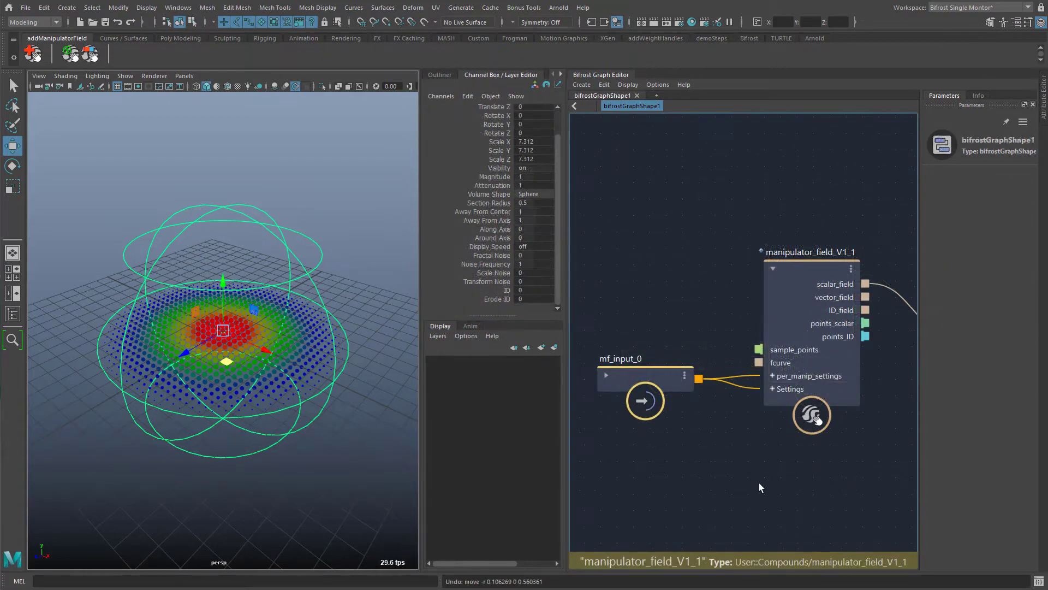
Step: Expand per_manip_settings and Settings on the manipulator field node and the ports of mf_input_0 to examine their connections
alt+middle_drag(752, 495, 760, 364)
click(779, 245)
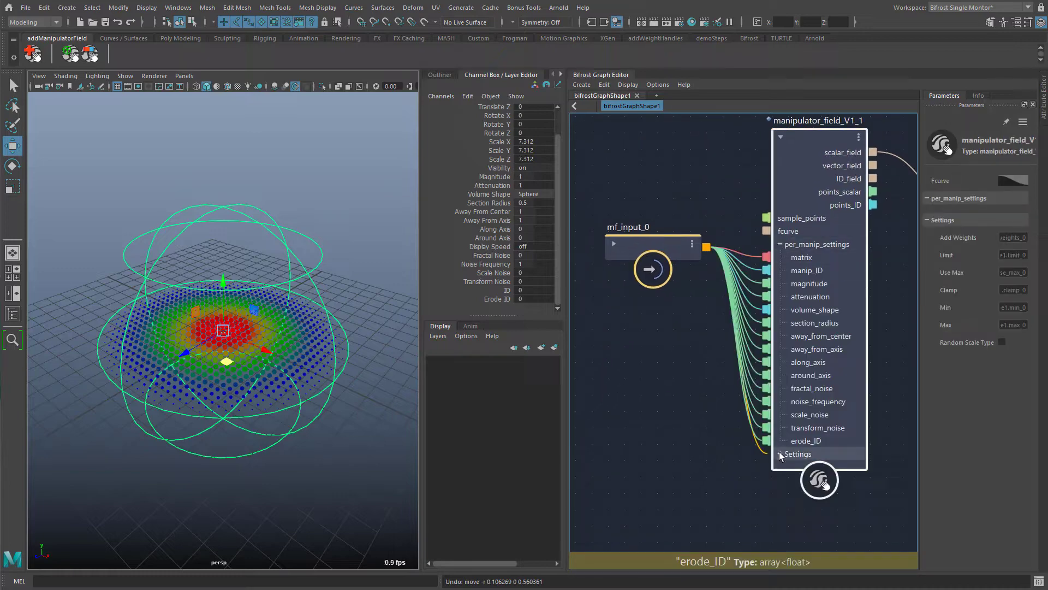
click(780, 454)
click(616, 244)
scroll(756, 426, down, 3)
alt+middle_drag(779, 429, 779, 395)
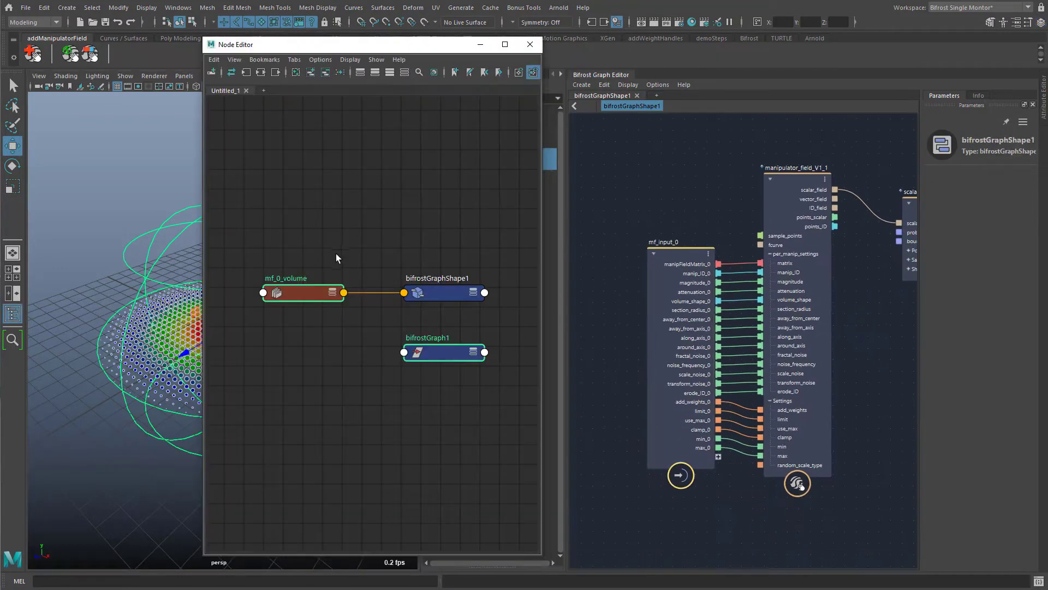
Step: Show all attributes of mf_0_volume and bifrostGraphShape1 in the Node Editor and examine how they are connected
drag(323, 242, 440, 326)
key(3)
key(f)
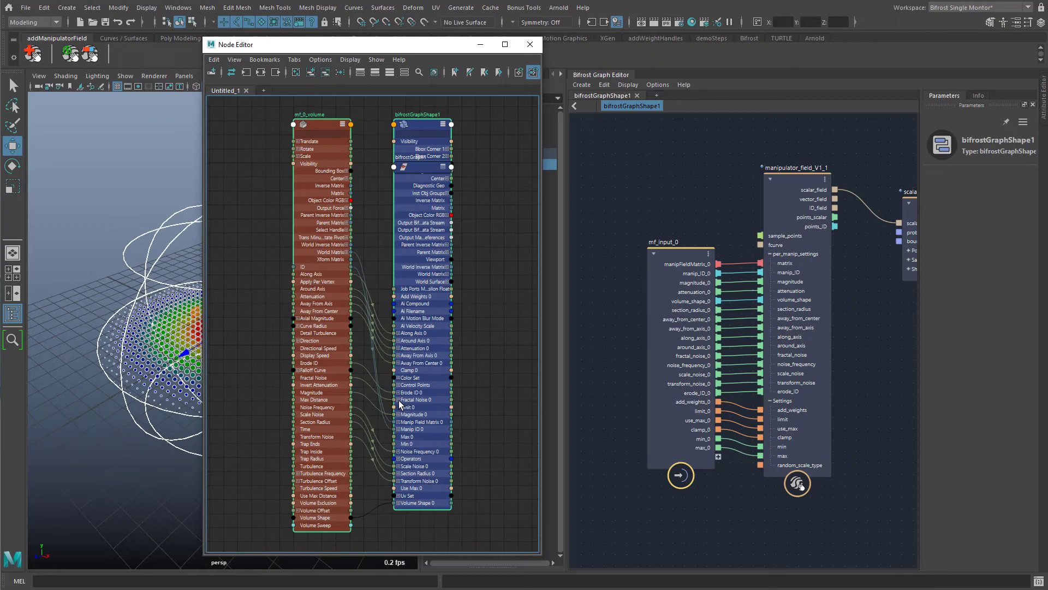
drag(332, 131, 308, 133)
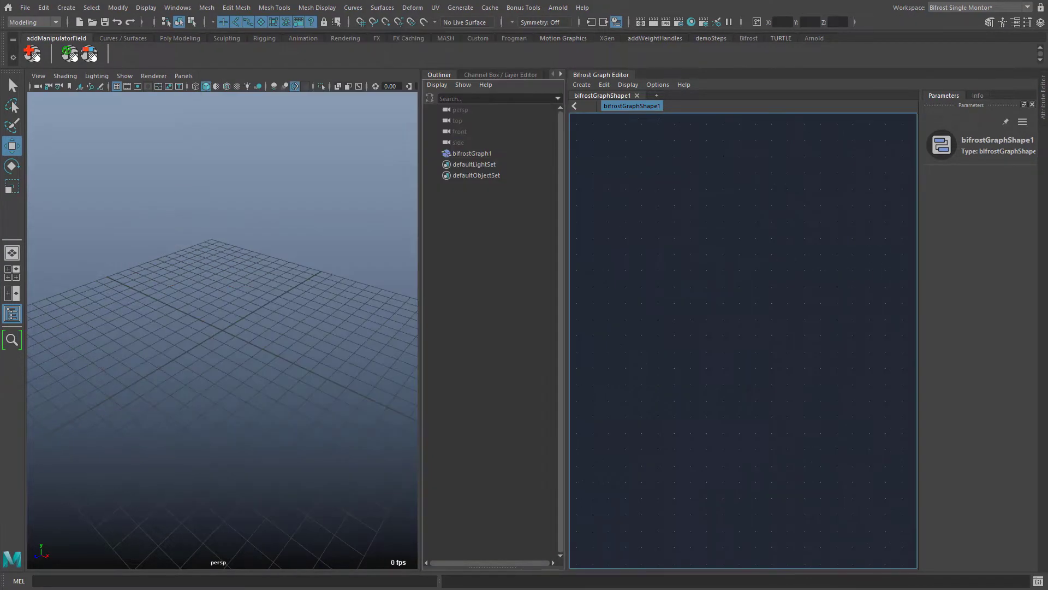
Step: Add a manipulator field to the empty Bifrost graph and connect its scalar_field output to the scalar_field_scope node
key(Tab)
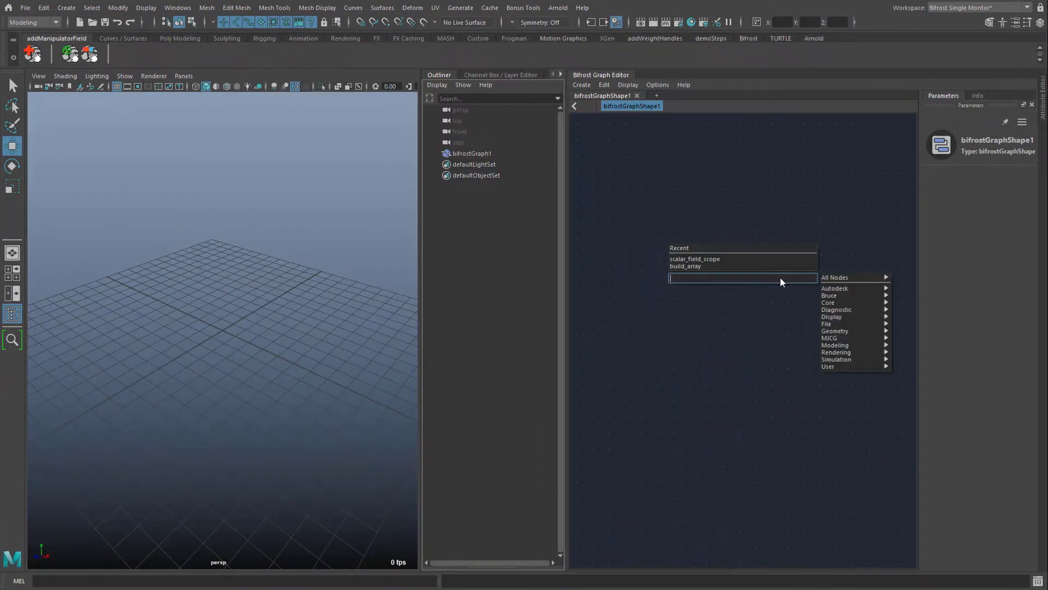
key(Escape)
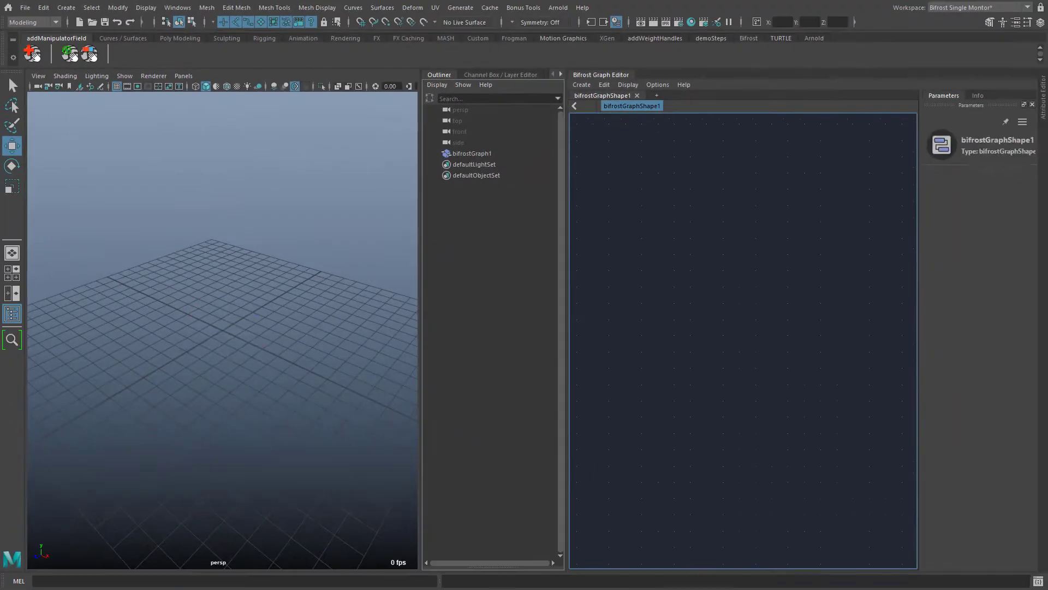
click(143, 238)
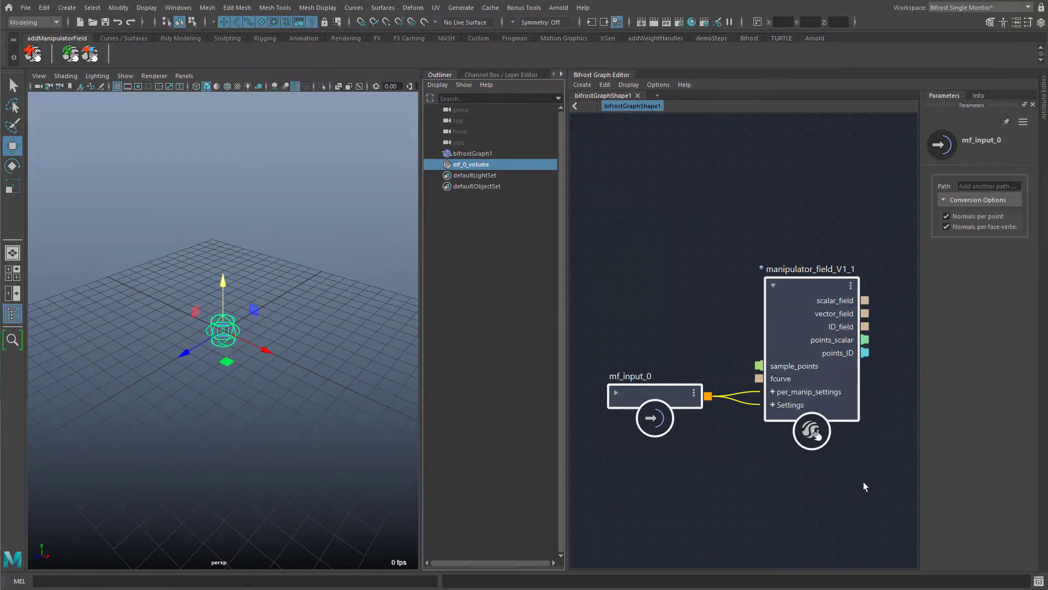
scroll(863, 482, down, 3)
alt+middle_drag(846, 485, 749, 436)
drag(766, 314, 803, 306)
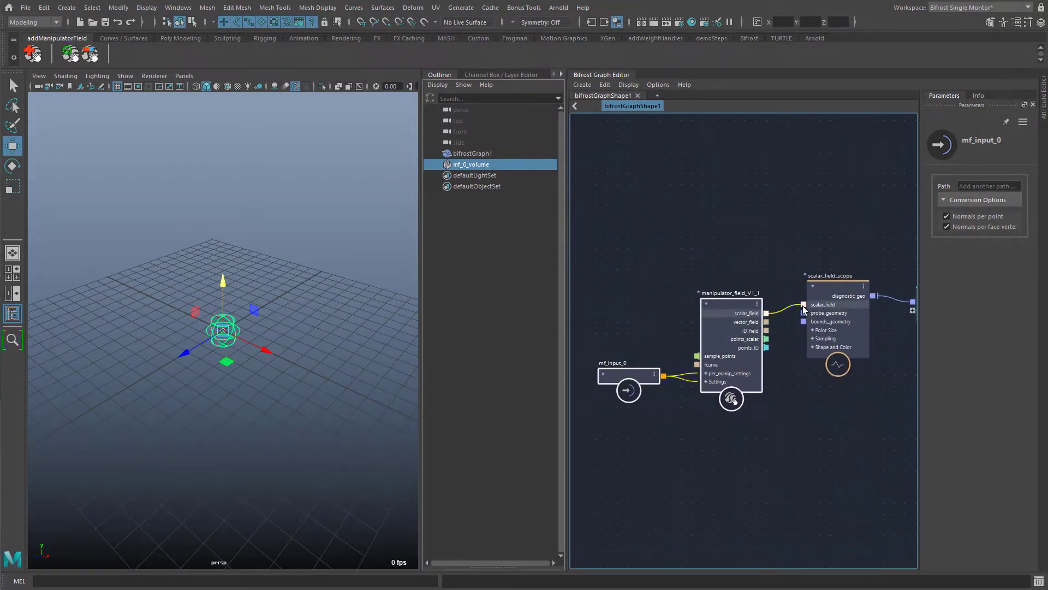
Step: Scale up mf_0_volume uniformly and try moving it across the ground plane
key(r)
drag(223, 331, 401, 326)
key(w)
drag(226, 361, 247, 404)
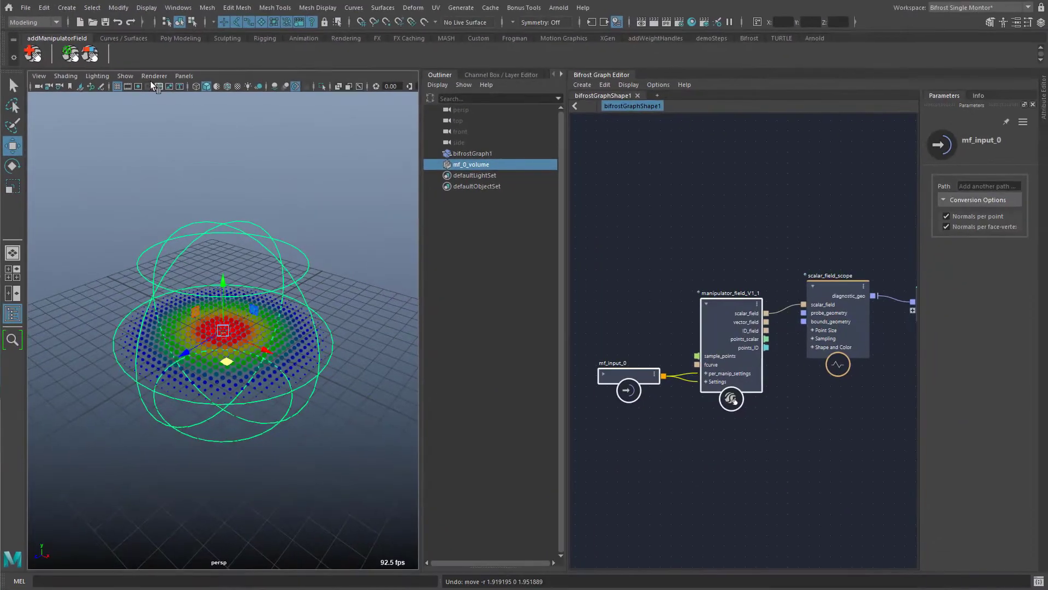
Step: Add a second manipulator field volume, scale it up and move it beside the first one on the ground plane
click(71, 56)
key(r)
middle_drag(305, 523, 375, 463)
key(w)
drag(225, 362, 339, 398)
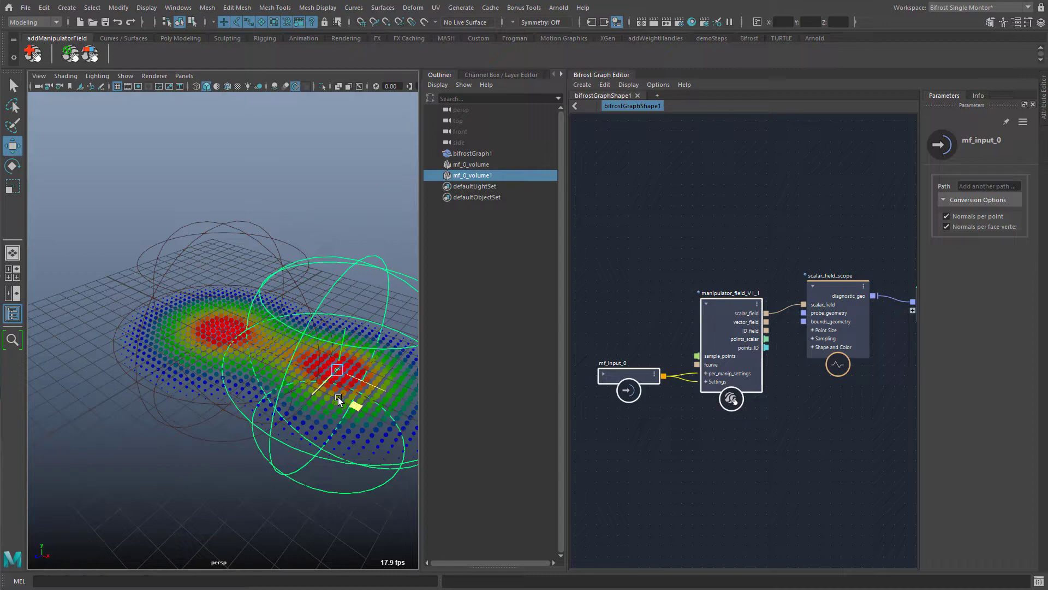
Step: Delete the second manipulator field volume and select the remaining mf_0_volume
key(Delete)
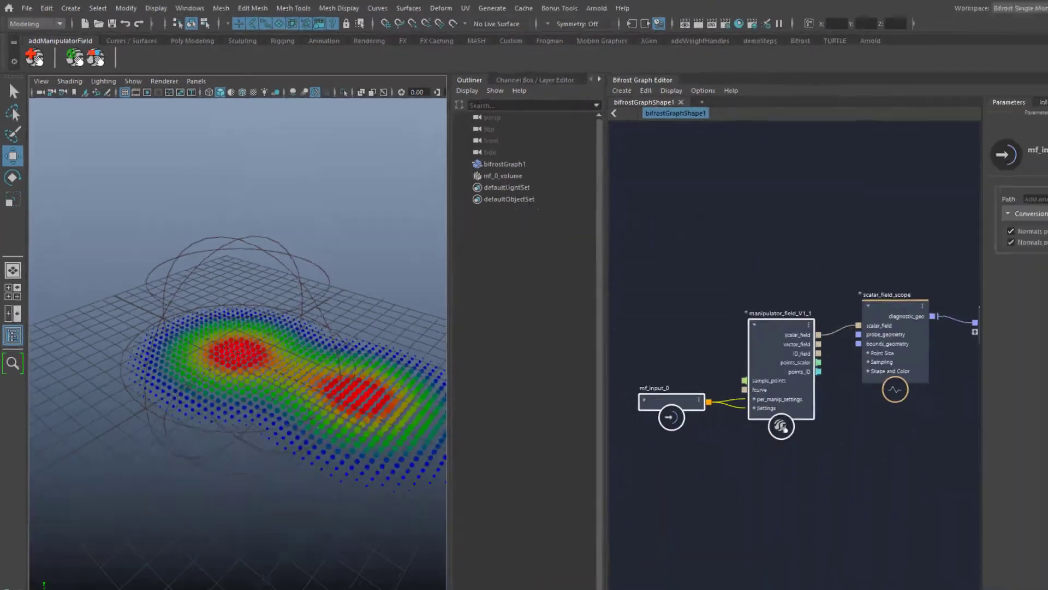
click(471, 164)
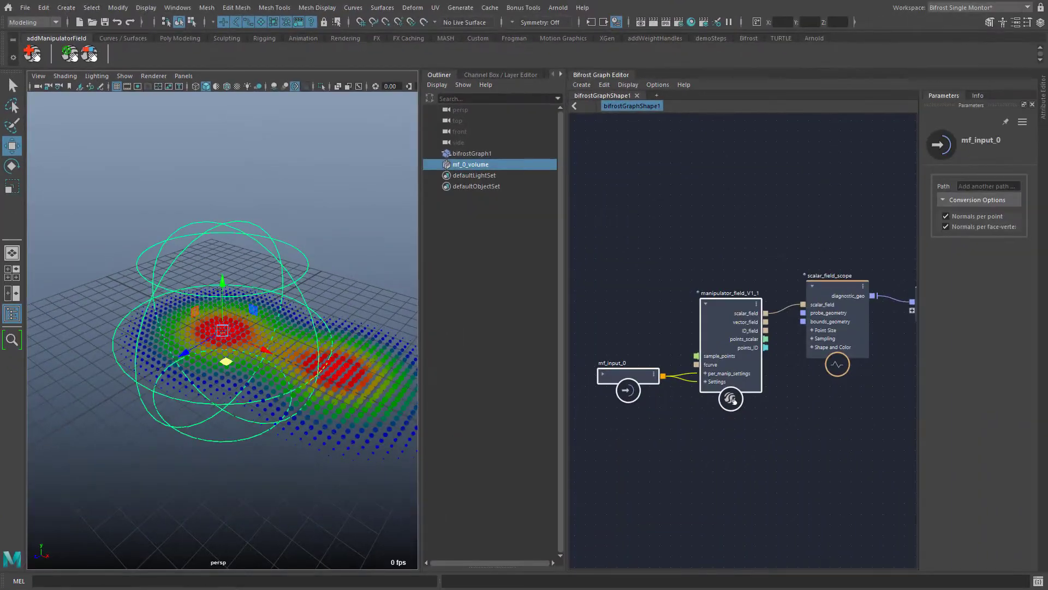
click(298, 179)
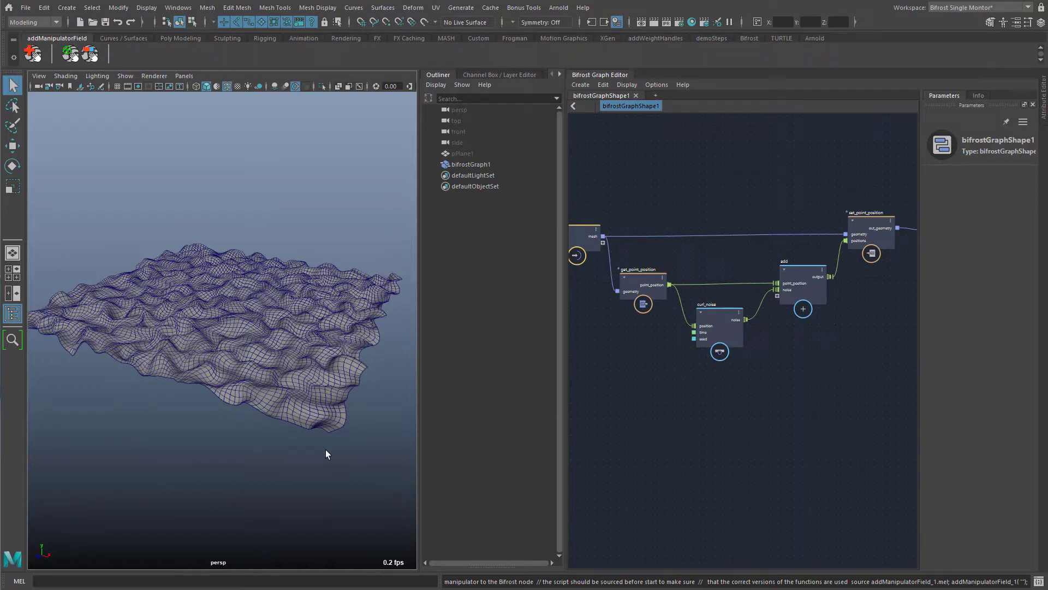
Step: Add a manipulator field to the noise-displaced plane's Bifrost graph and place its nodes below curl_noise
alt+drag(335, 462, 366, 447)
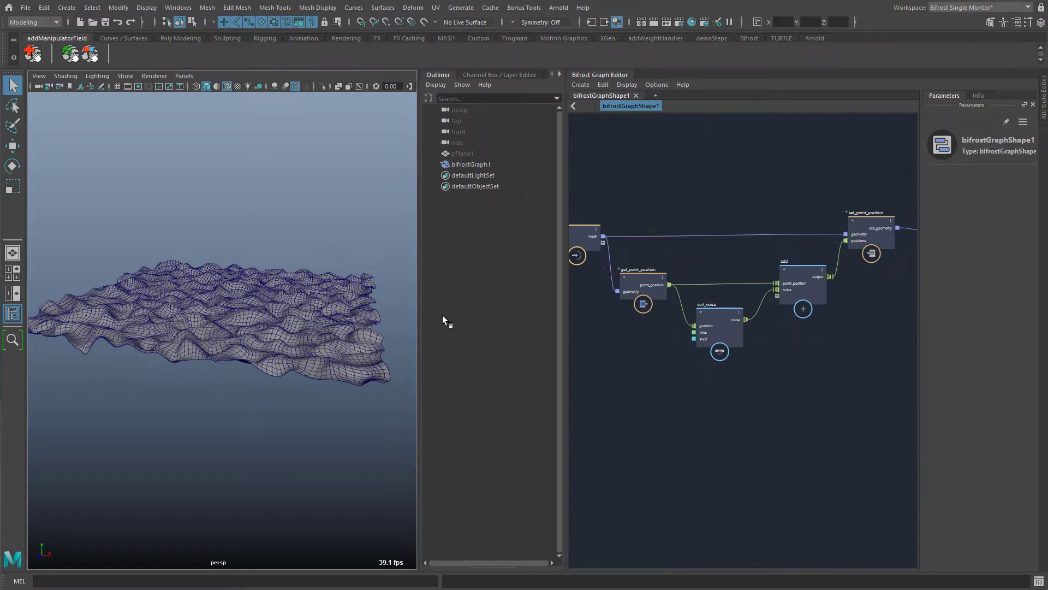
click(33, 53)
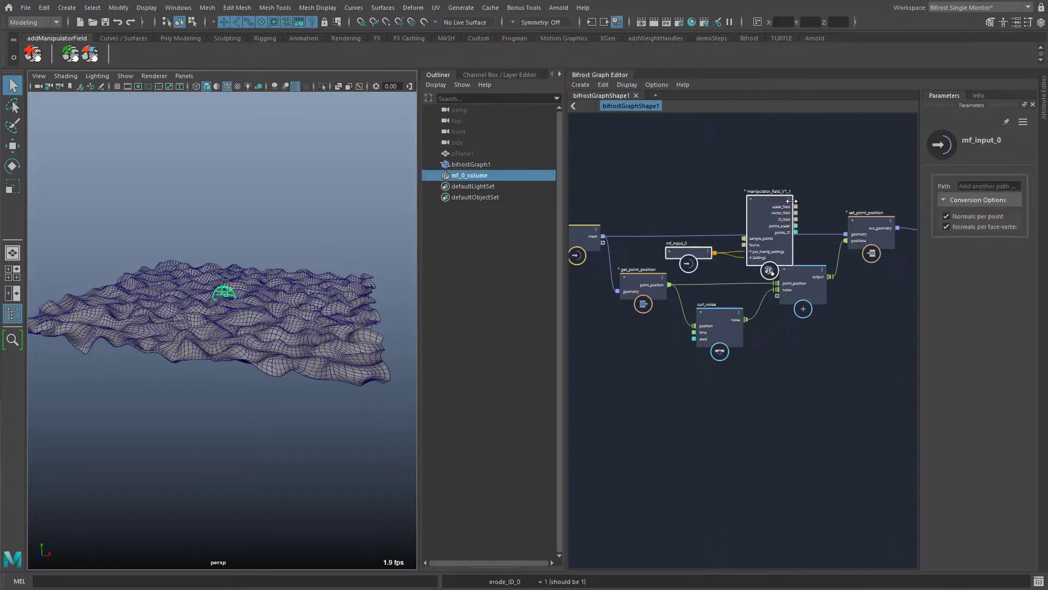
drag(792, 201, 754, 409)
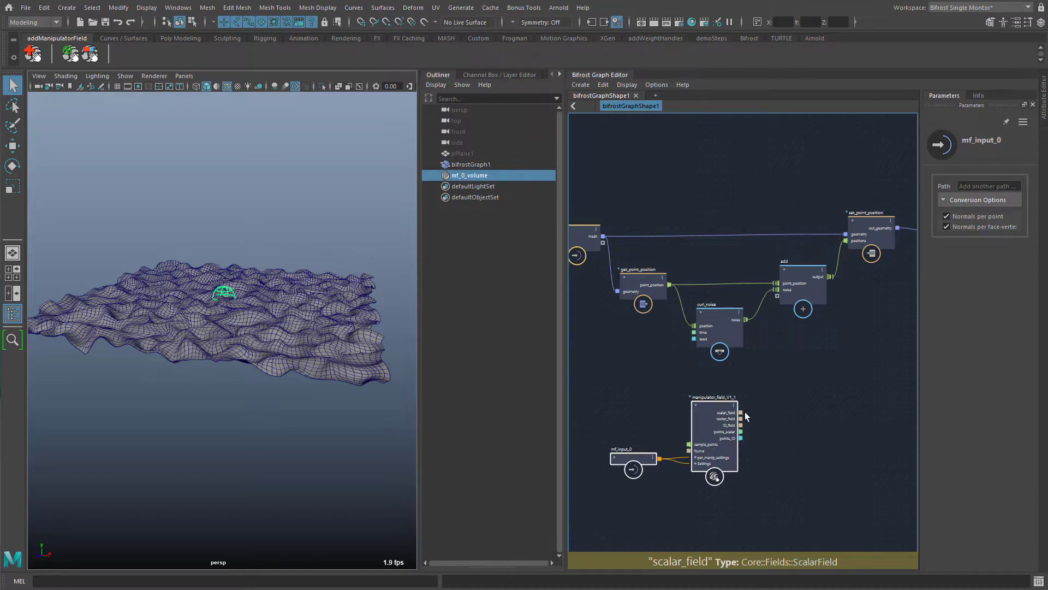
Step: Create a sample_field node from the manipulator field's scalar_field output and connect point_position to its position input
drag(744, 412, 766, 396)
text(sample)
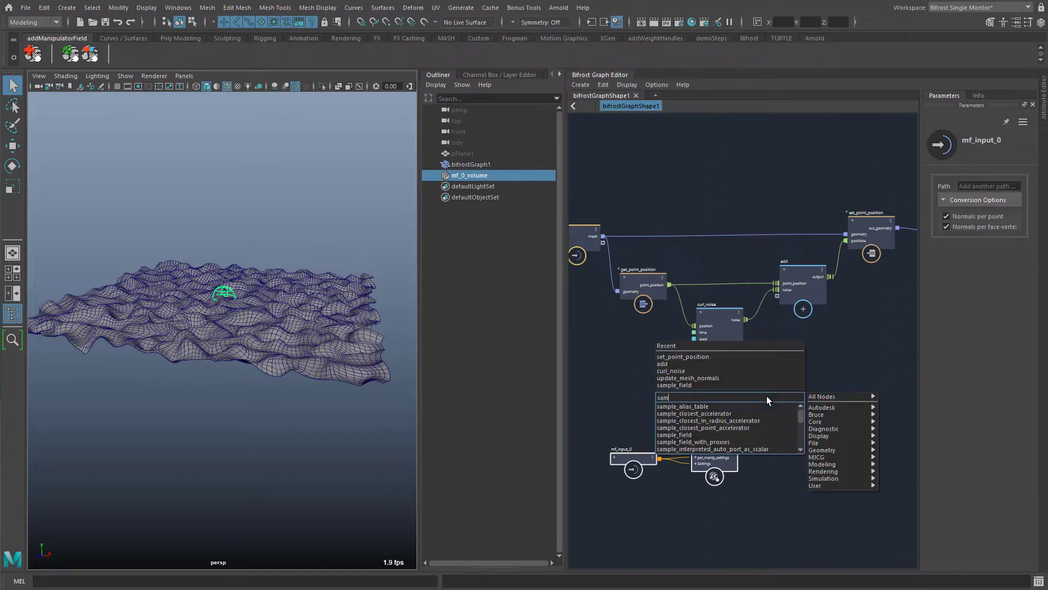
key(Down)
key(Down)
key(Down)
key(Down)
key(Down)
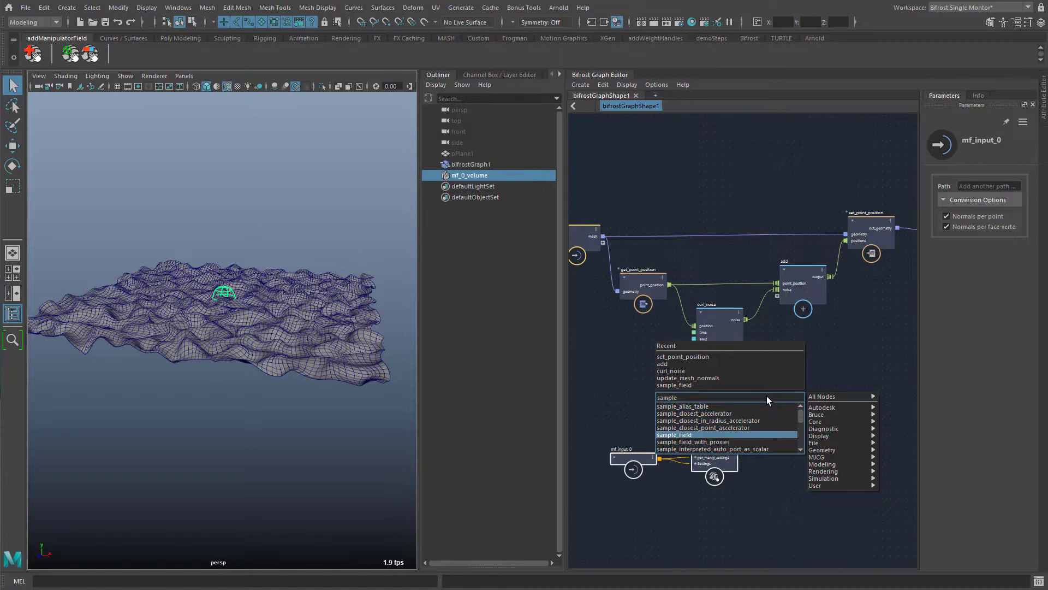
key(Return)
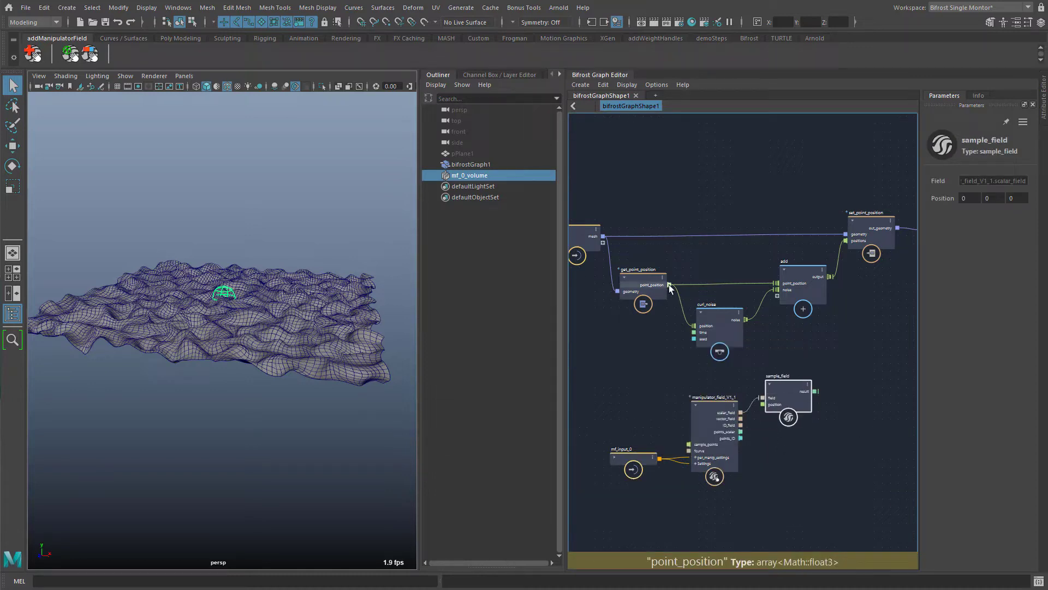
drag(670, 284, 763, 404)
Step: Insert a multiply node between curl_noise and add, and connect the sample_field result to it as a second input
drag(789, 200, 1017, 322)
drag(798, 284, 903, 282)
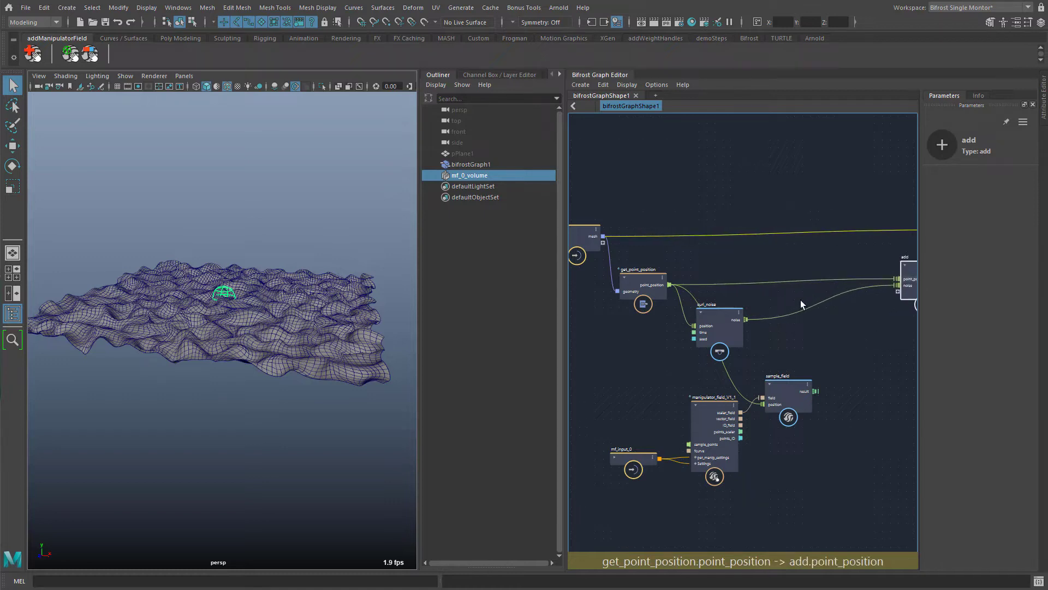
click(818, 321)
key(Tab)
text(mu)
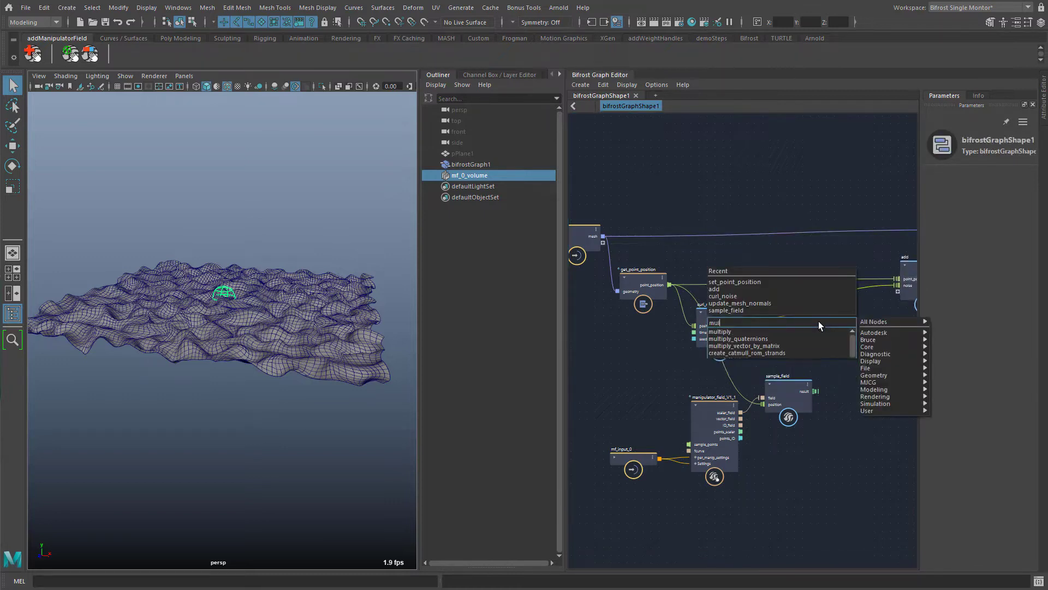
text(l)
key(Return)
drag(826, 318, 830, 308)
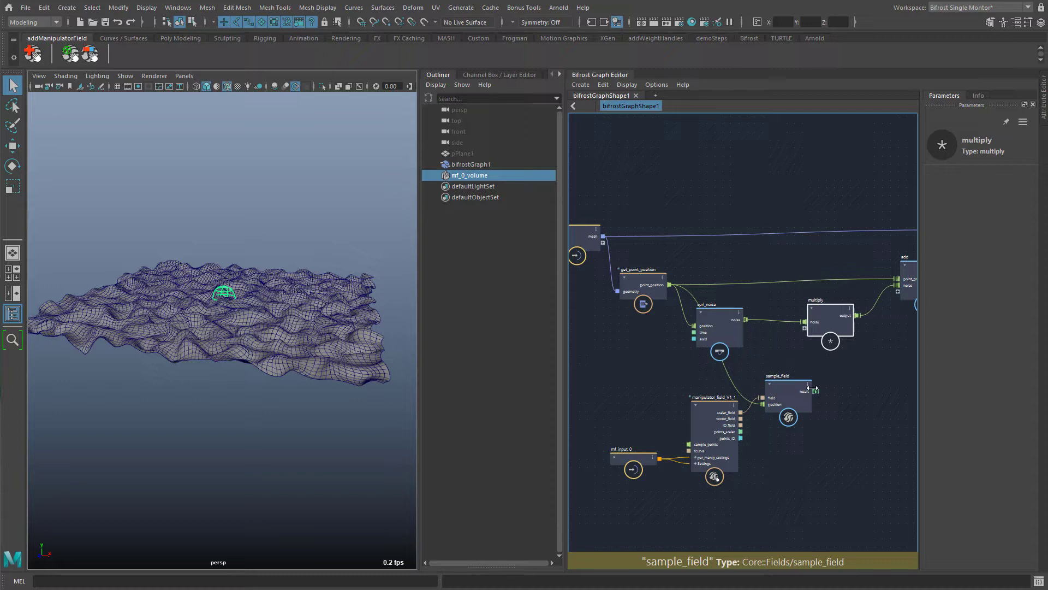
drag(816, 390, 807, 328)
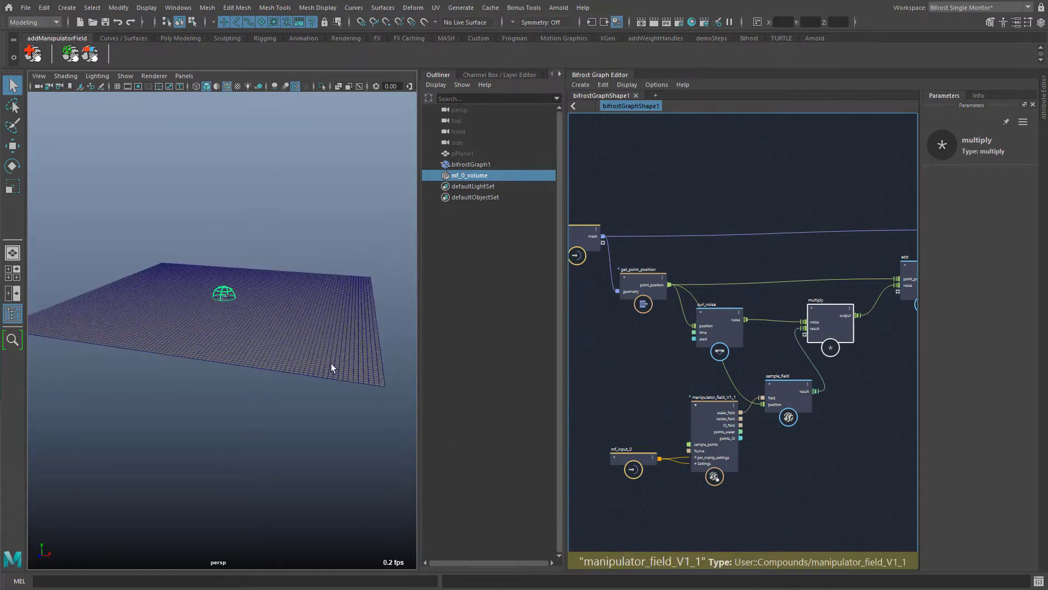
Step: Scale mf_0_volume uniformly to about 8.617 so the noise covers a wider area of the plane
alt+drag(329, 368, 229, 428)
key(r)
drag(232, 291, 483, 306)
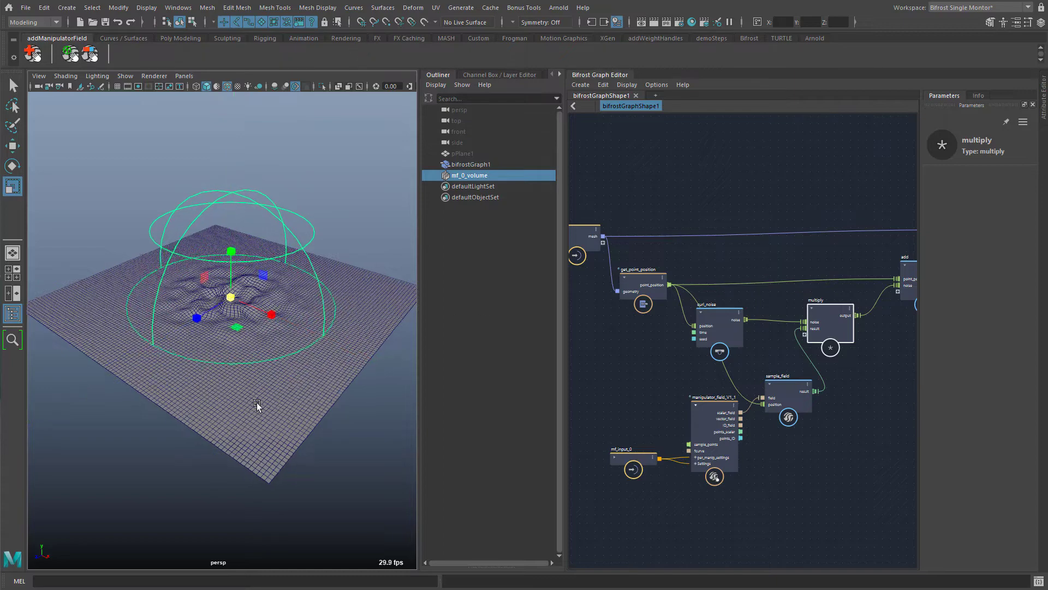
alt+drag(257, 402, 290, 383)
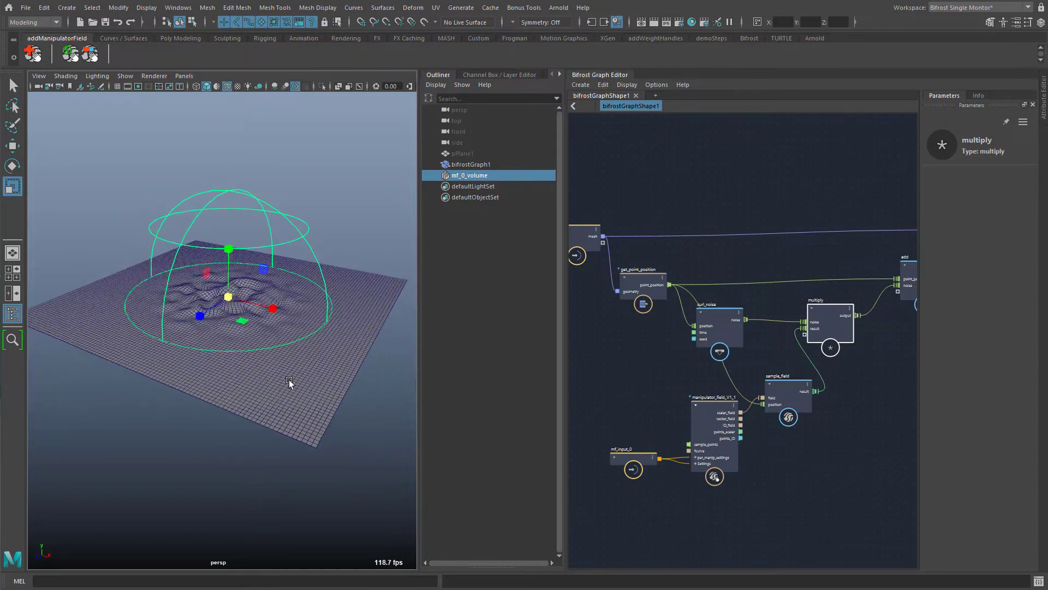
Step: Set the Magnitude of mf_0_volume to 1.2 and its Attenuation to 0.43
click(489, 74)
click(500, 205)
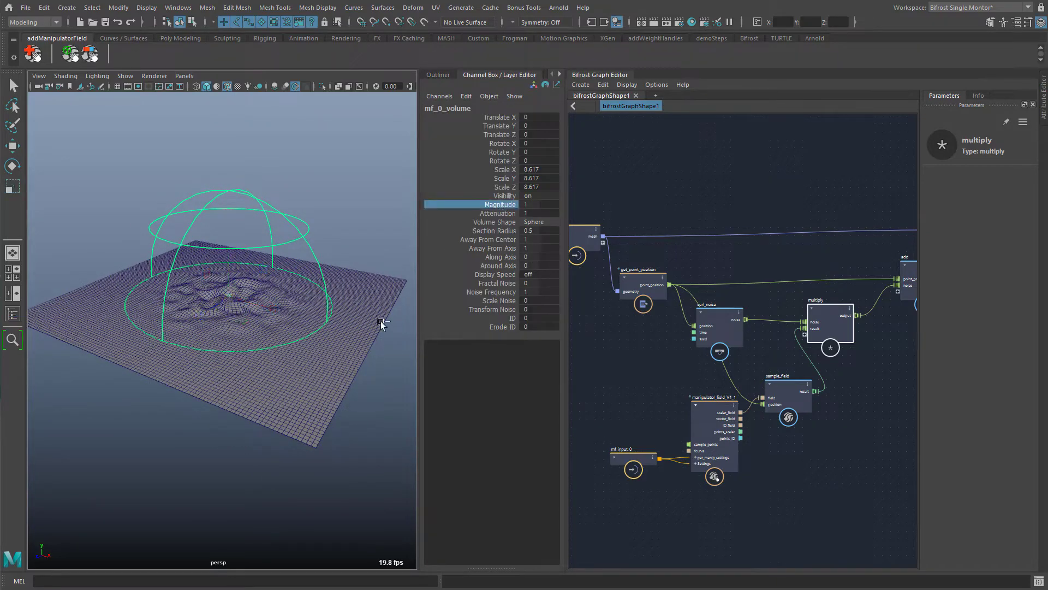
middle_drag(287, 449, 303, 433)
click(498, 213)
alt+drag(303, 434, 322, 424)
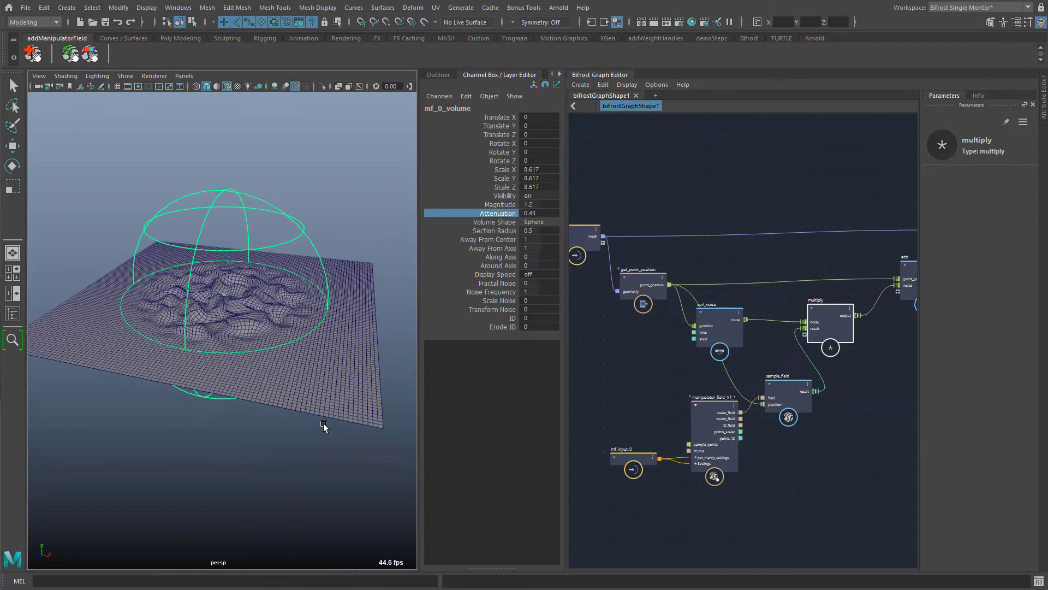
Step: Add a second volume to the manipulator field, scale it uniformly to about 7.5 and set its Volume Shape to Torus
click(64, 56)
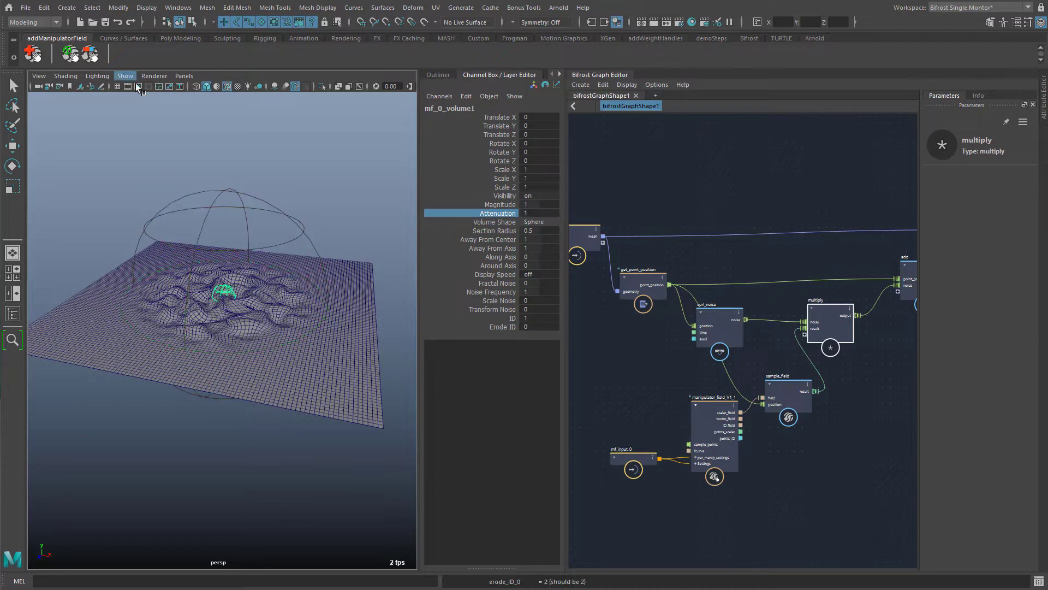
key(r)
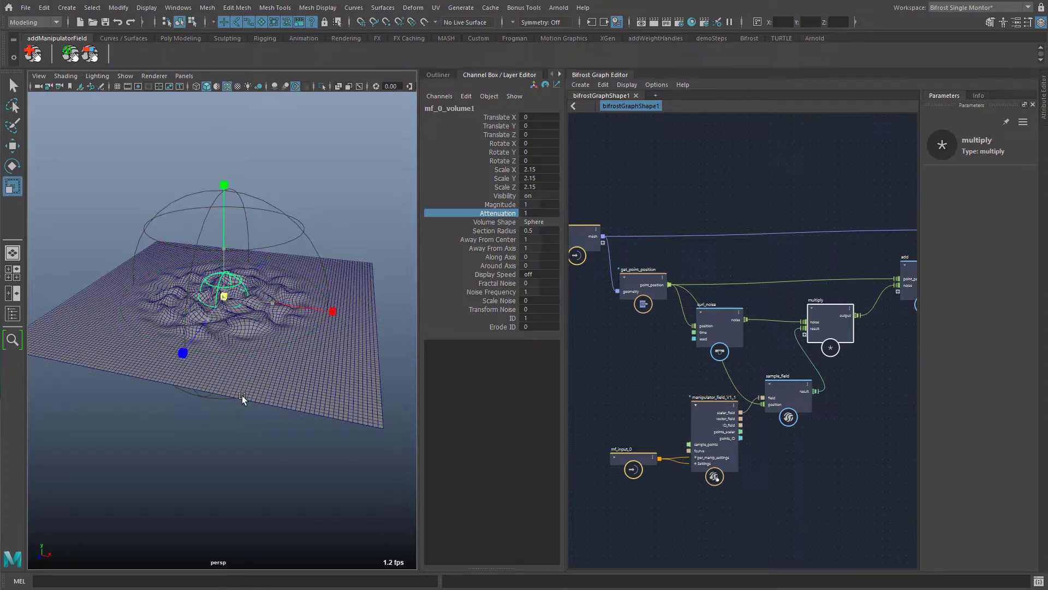
middle_drag(241, 395, 401, 391)
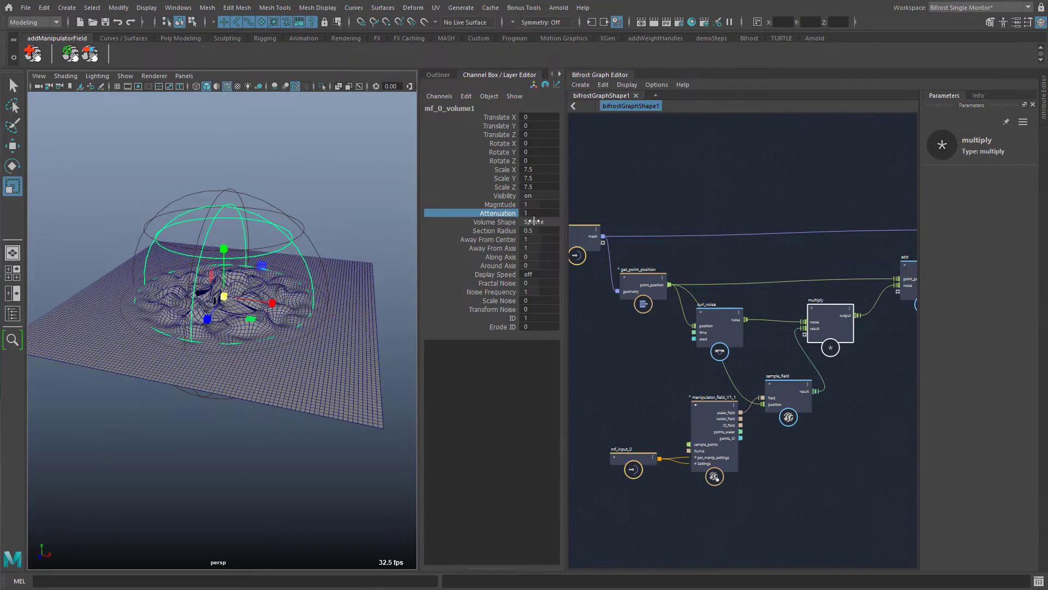
click(535, 222)
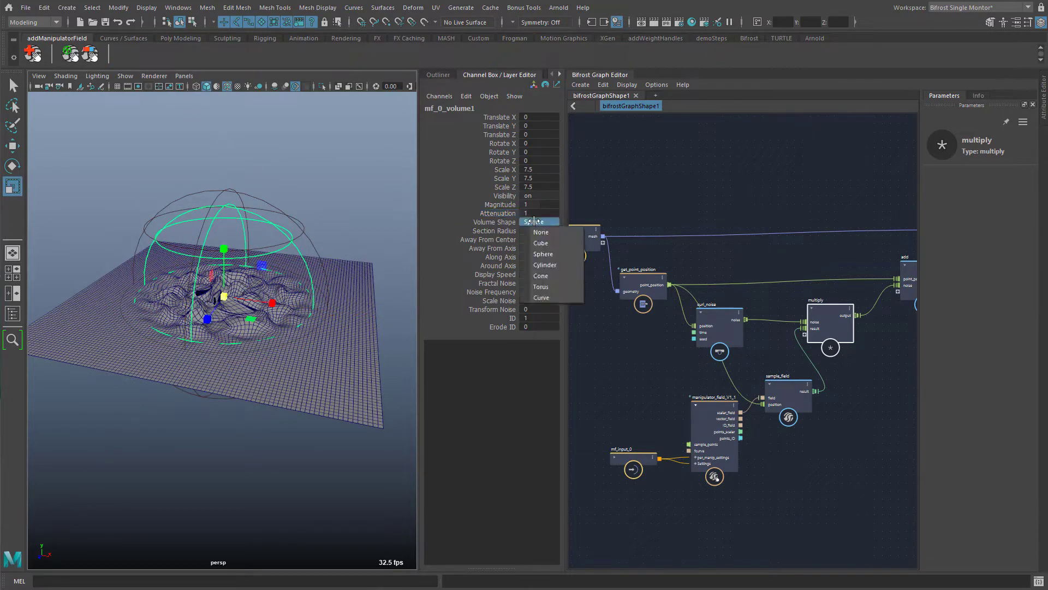
click(557, 290)
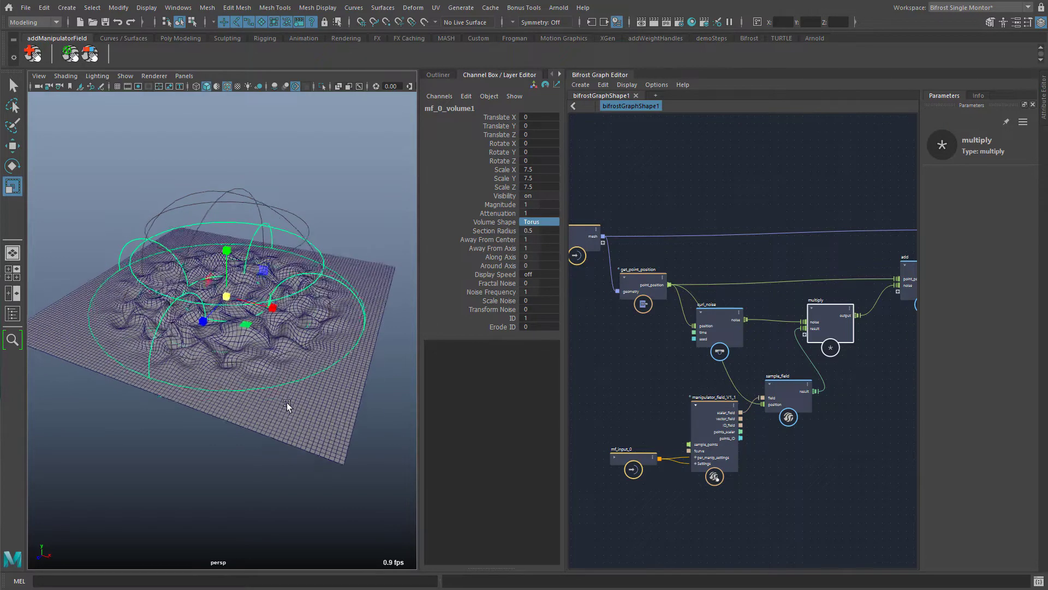
Step: Move the torus volume horizontally across the plane to its edge, and delete it
key(w)
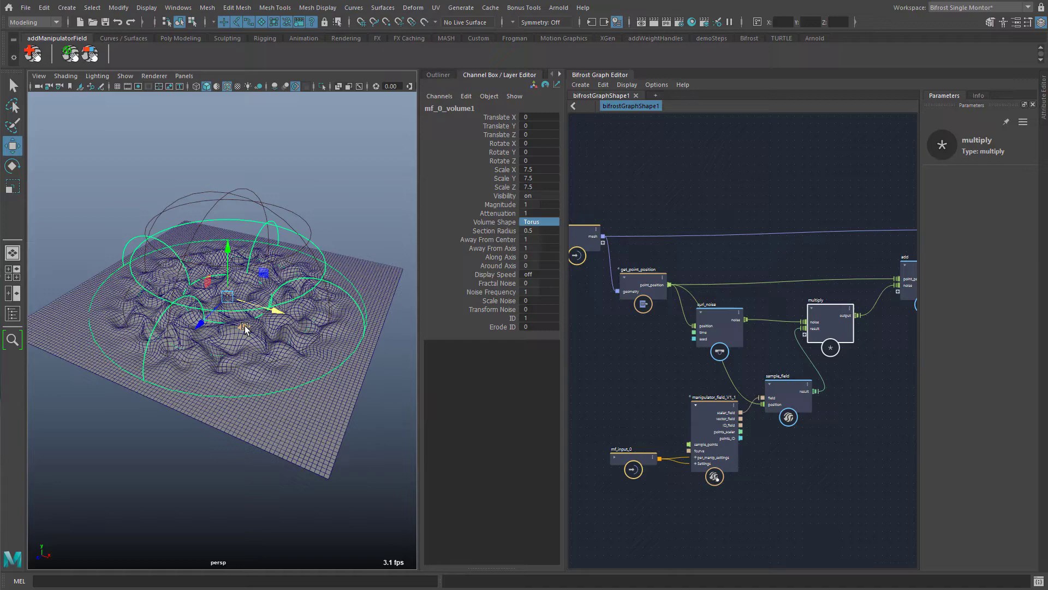
drag(244, 327, 427, 321)
alt+drag(265, 422, 278, 376)
click(302, 414)
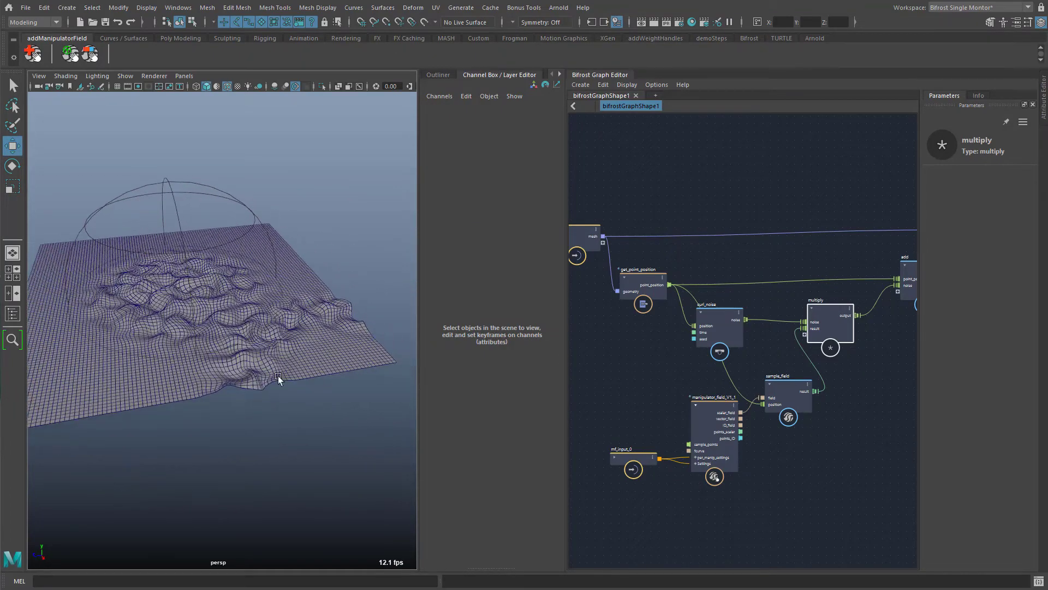
Step: Refresh the manipulator field with mf_0_volume selected to clear the deleted torus volume's influence on the plane
click(214, 189)
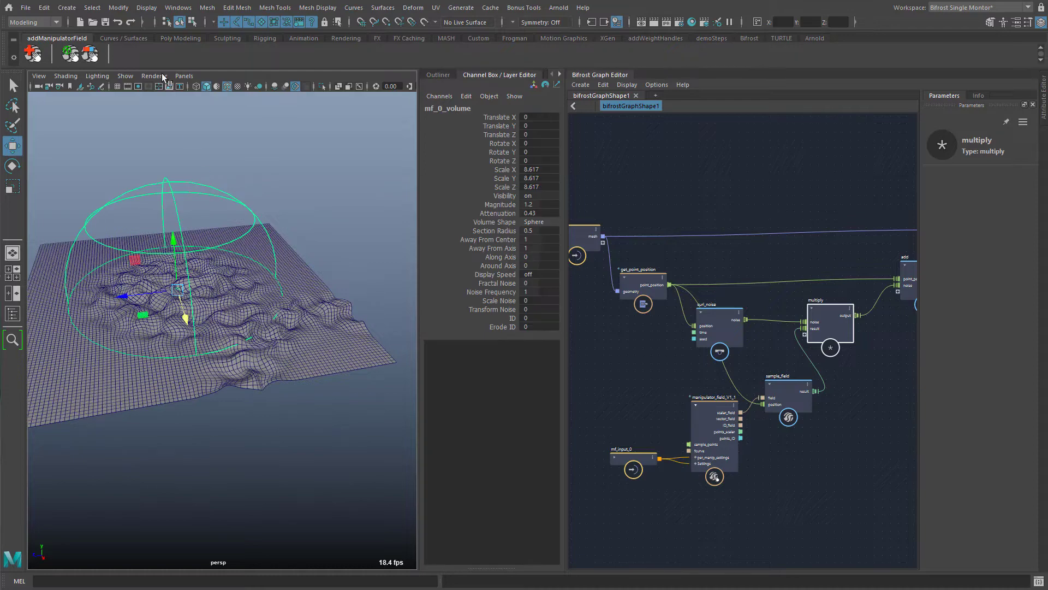
click(90, 54)
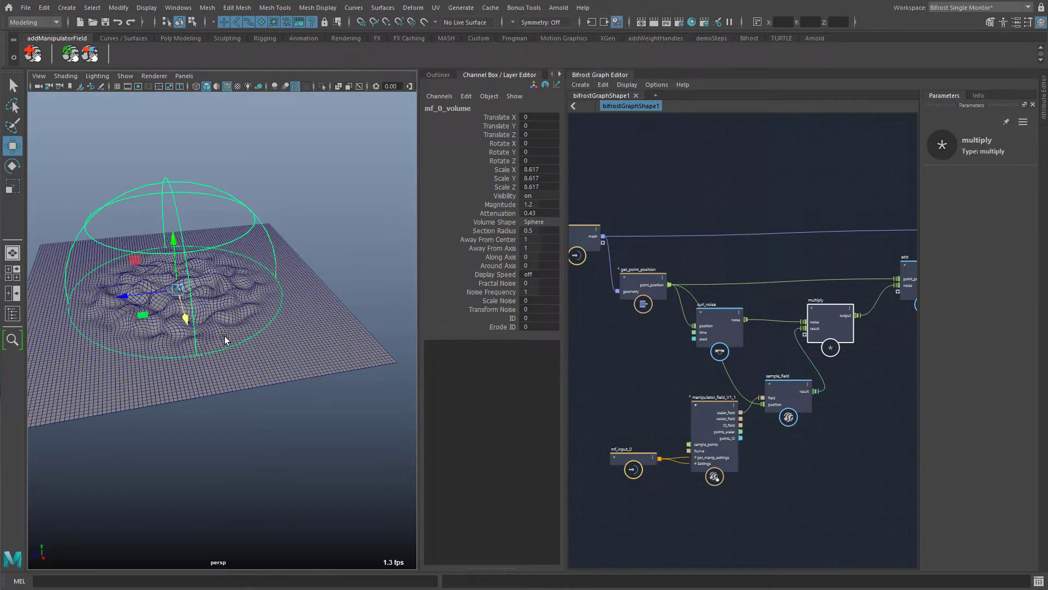
alt+drag(227, 339, 346, 318)
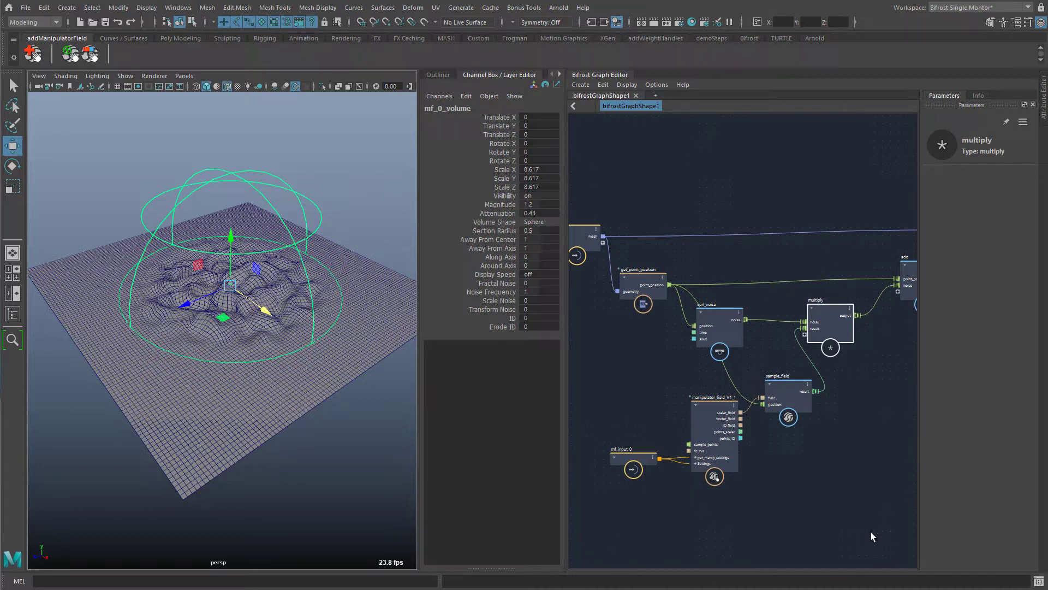
Step: Replace the sample_field node by connecting point_position to the manipulator field's sample_points and its points_scalar to multiply
drag(795, 389, 793, 381)
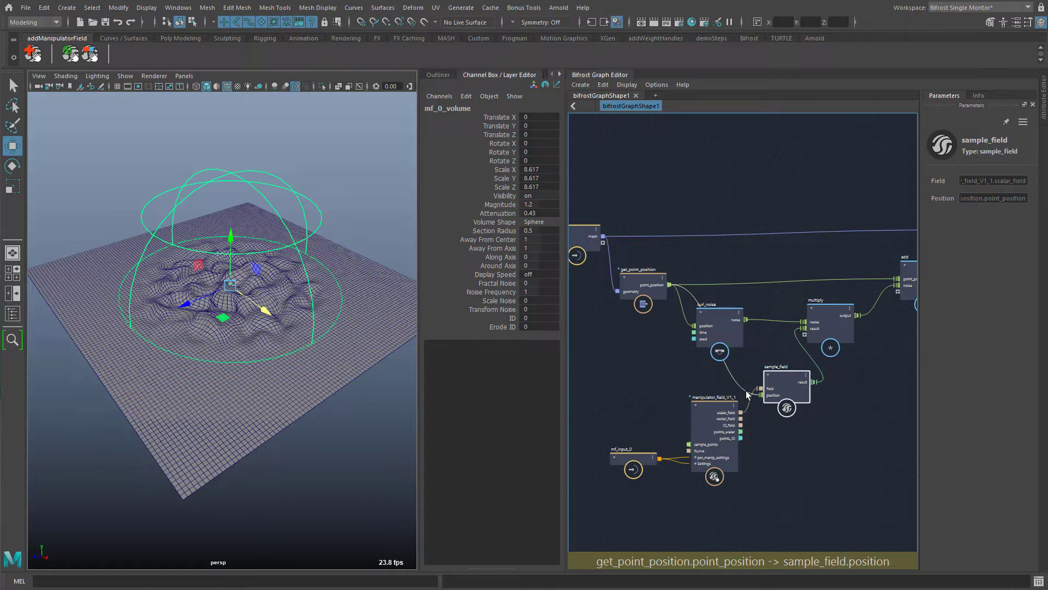
drag(746, 393, 803, 329)
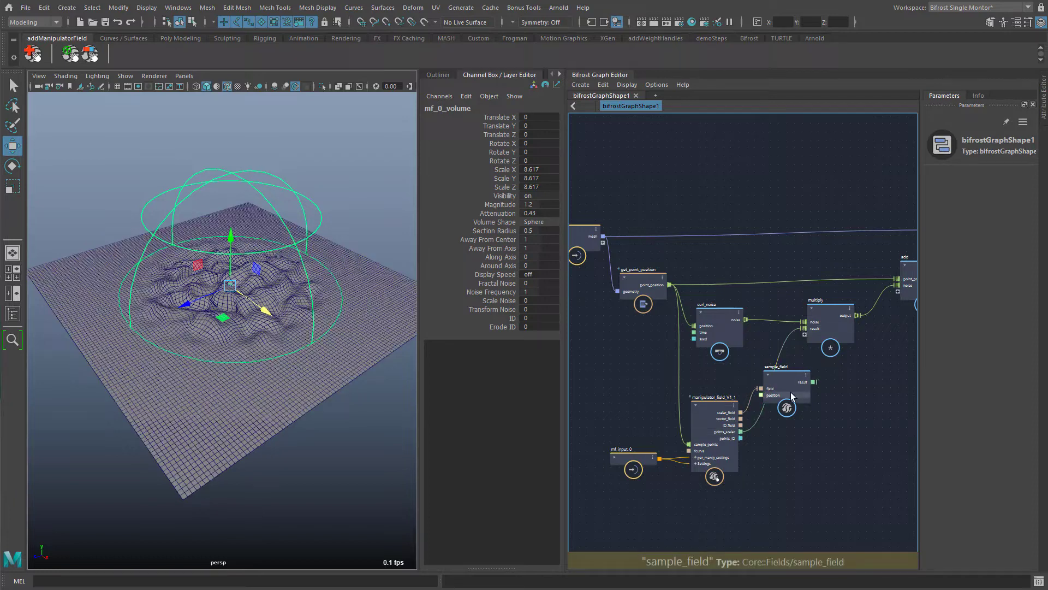
drag(790, 392, 827, 434)
key(Delete)
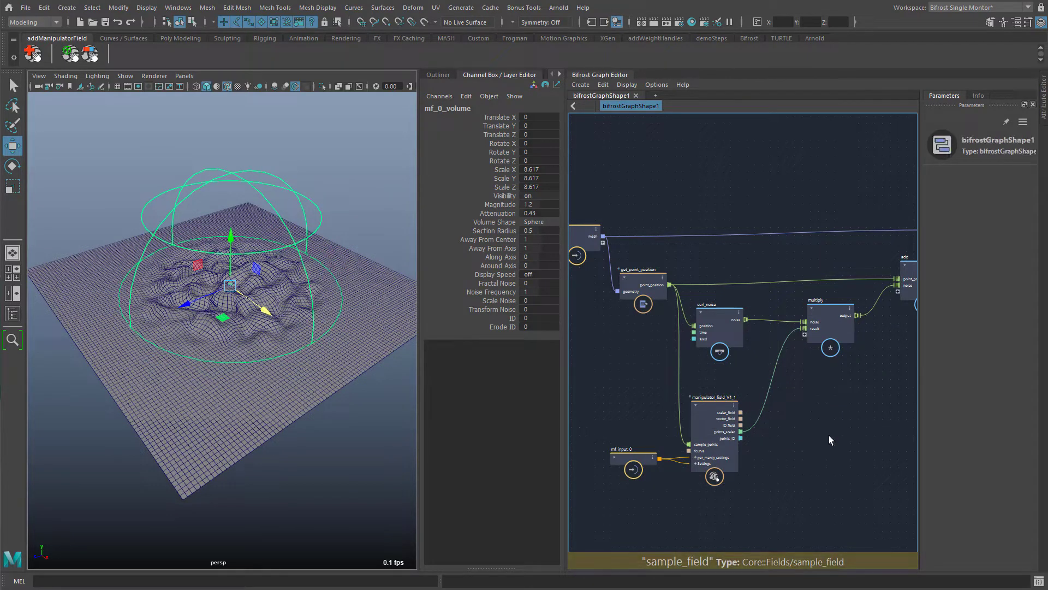
drag(649, 427, 723, 426)
alt+drag(321, 497, 295, 466)
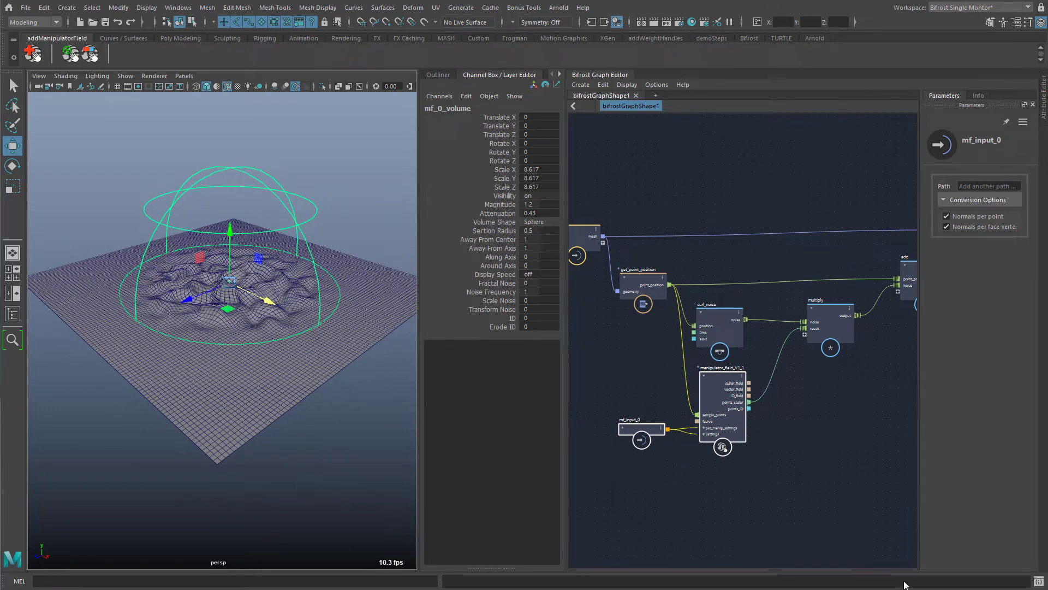
Step: Add a second manipulator field below the first, and connect point_position to its sample_points and its points_scalar to multiply
click(33, 53)
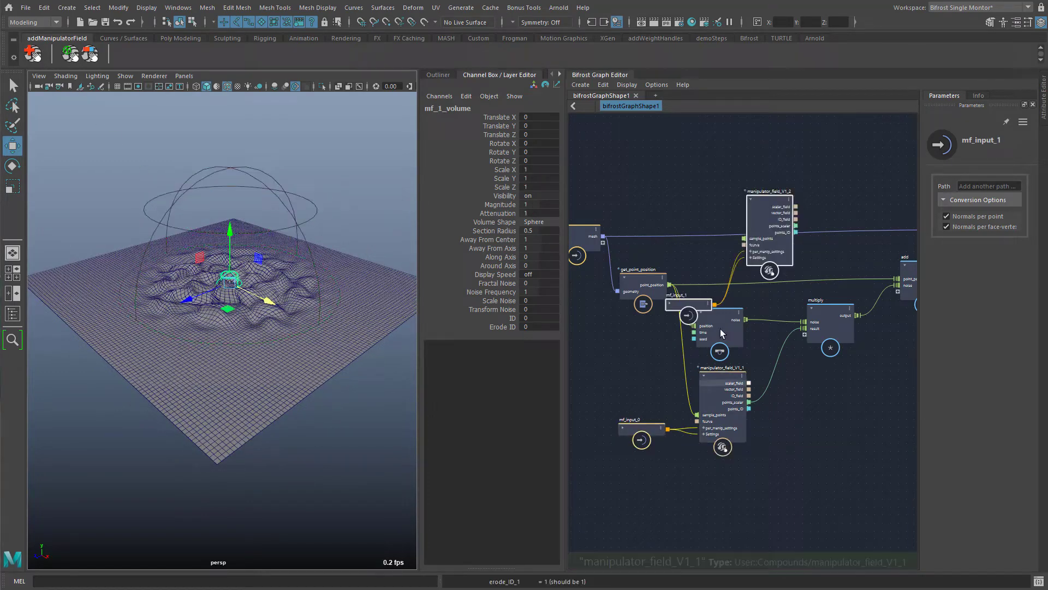
drag(754, 481, 719, 505)
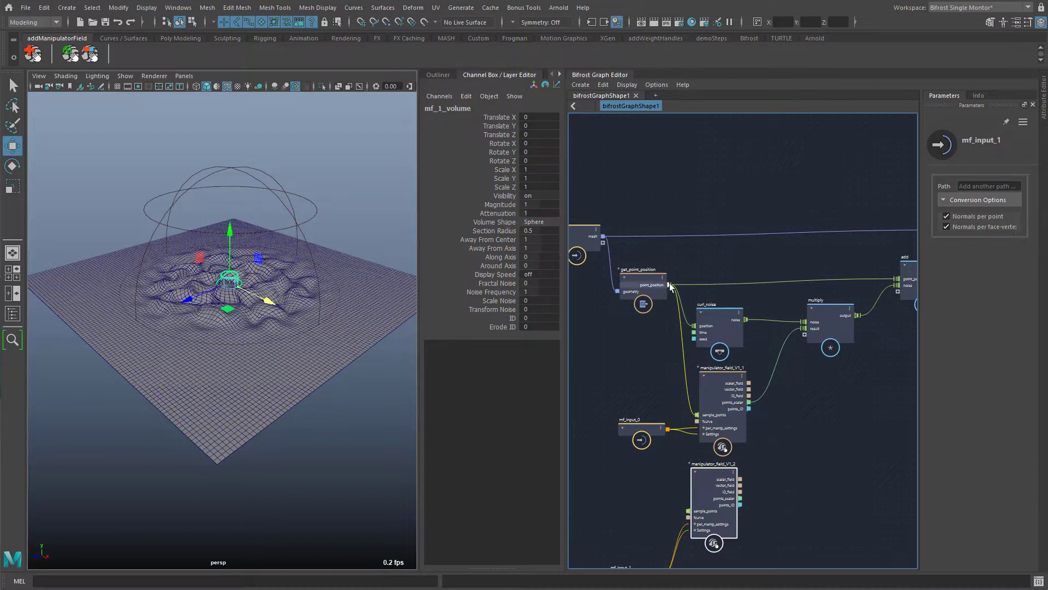
drag(669, 284, 805, 334)
Step: Scale mf_1_volume uniformly to about 8.483 and set its Volume Shape to Cube
key(r)
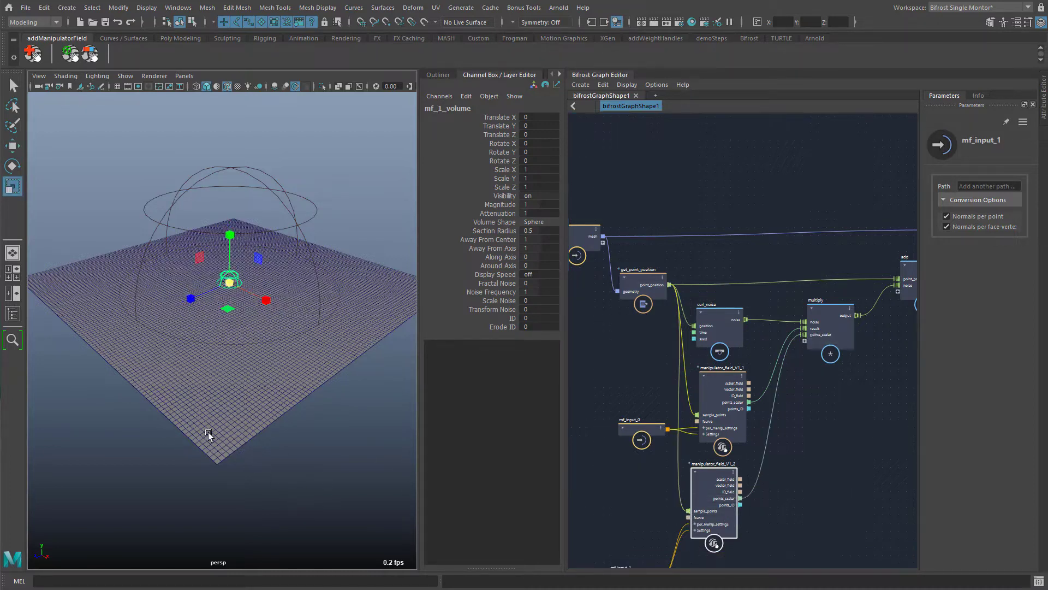
drag(230, 281, 349, 278)
click(533, 222)
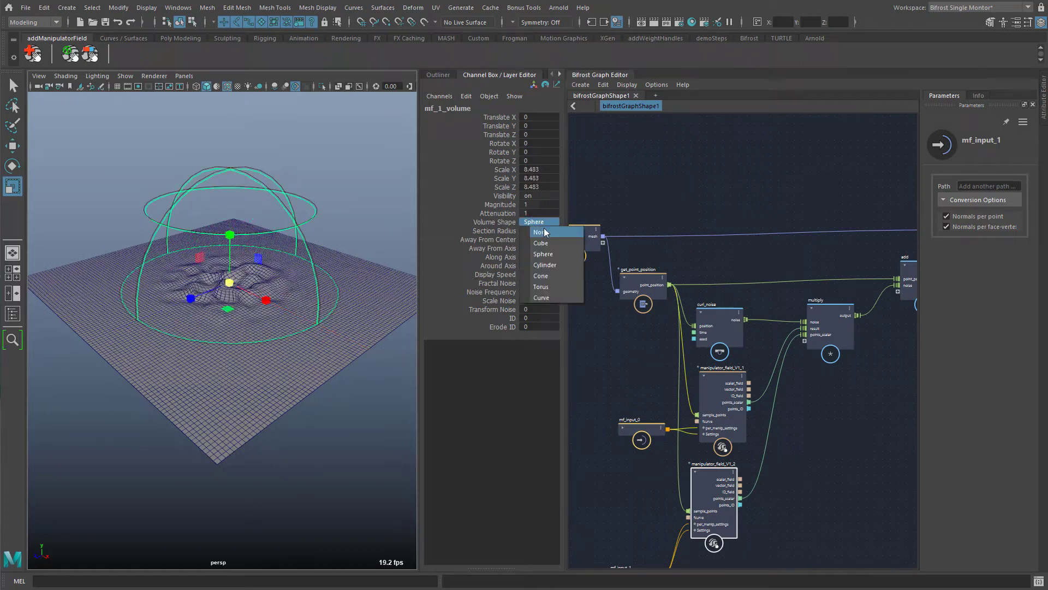
click(537, 241)
Step: Move the cube volume horizontally to about X -6.491, Z 7.548 so it only partly overlaps the sphere volume
key(w)
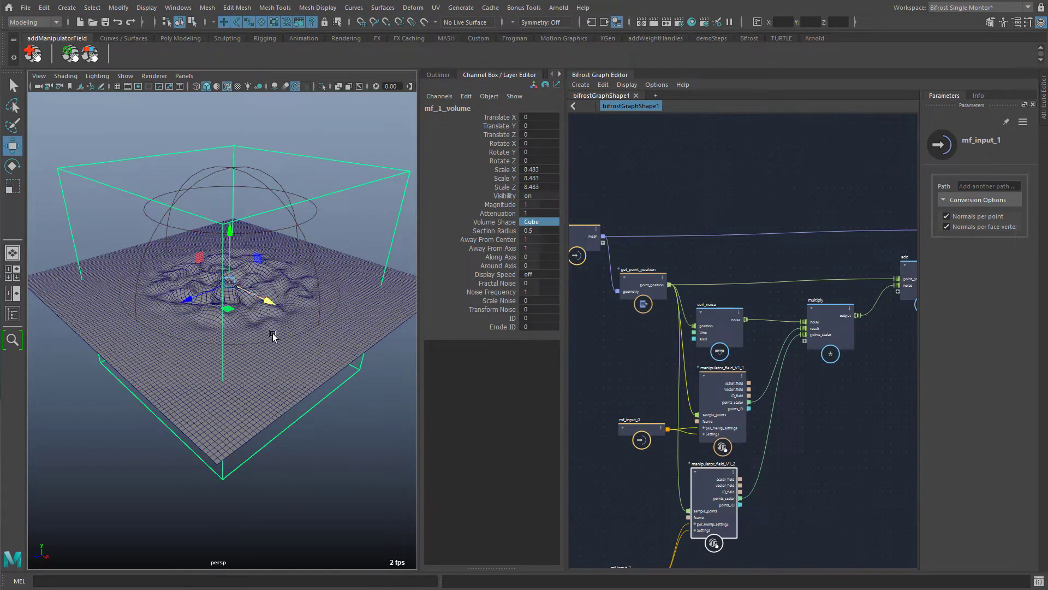
drag(232, 309, 86, 310)
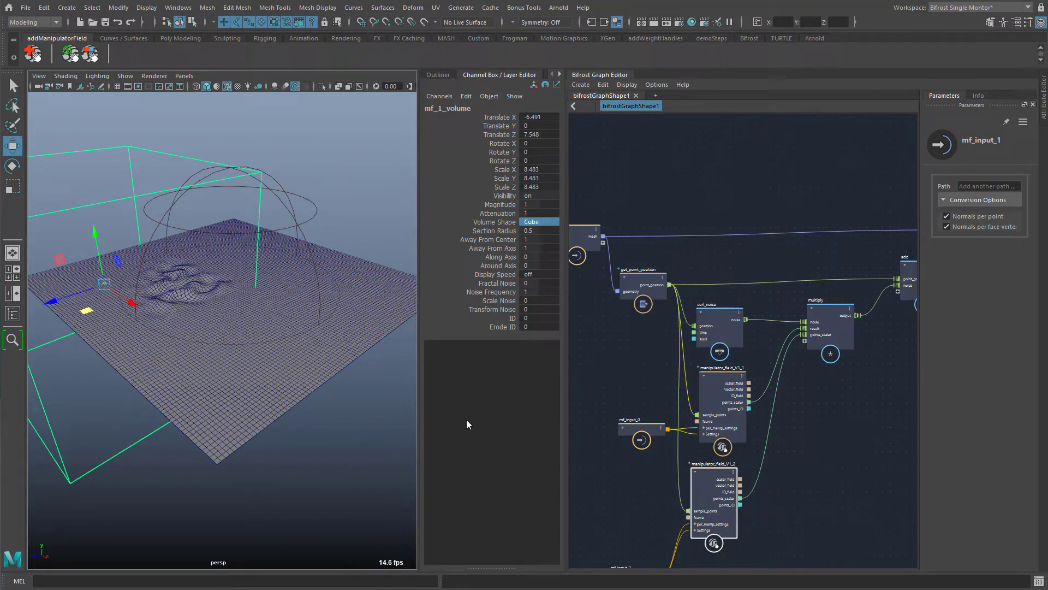
middle_drag(843, 469, 859, 402)
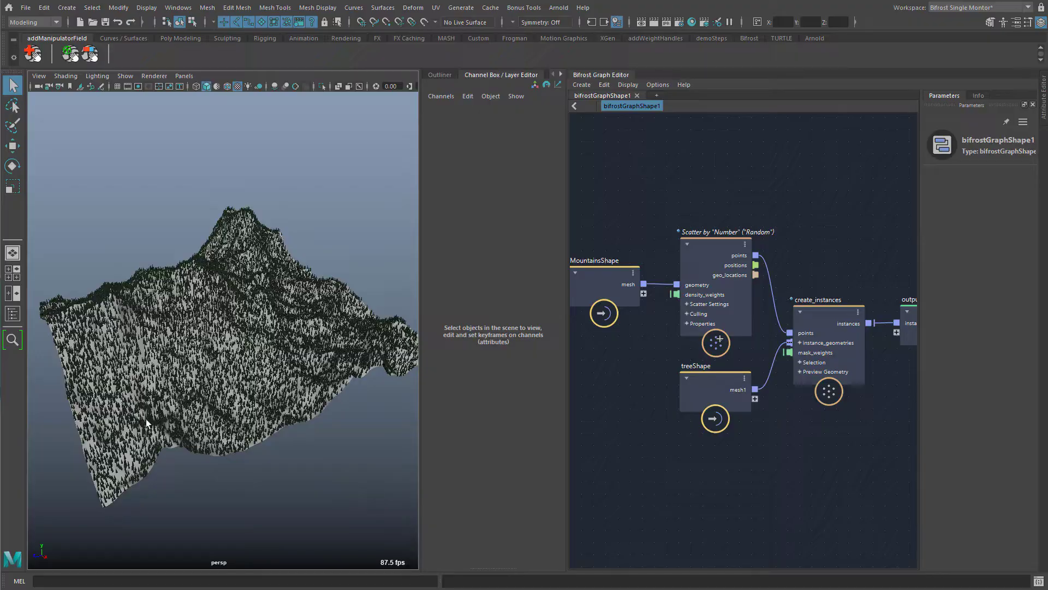
Step: Add a manipulator field to the mountain tree-scatter graph and connect its scalar_field to density_weights on the scatter node
mouse_move(152, 418)
alt+mouse_down()
mouse_move(348, 408)
mouse_move(244, 421)
mouse_move(151, 408)
alt+mouse_up()
mouse_move(163, 364)
alt+right_down()
mouse_move(450, 360)
mouse_move(132, 389)
alt+right_up()
alt+drag(272, 417, 253, 403)
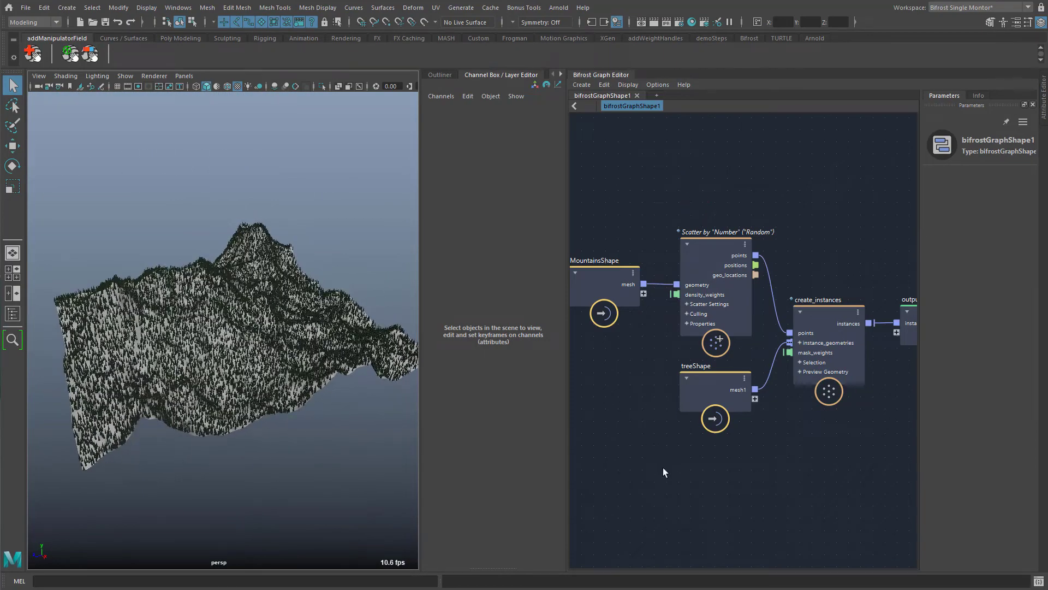
middle_drag(676, 475, 721, 465)
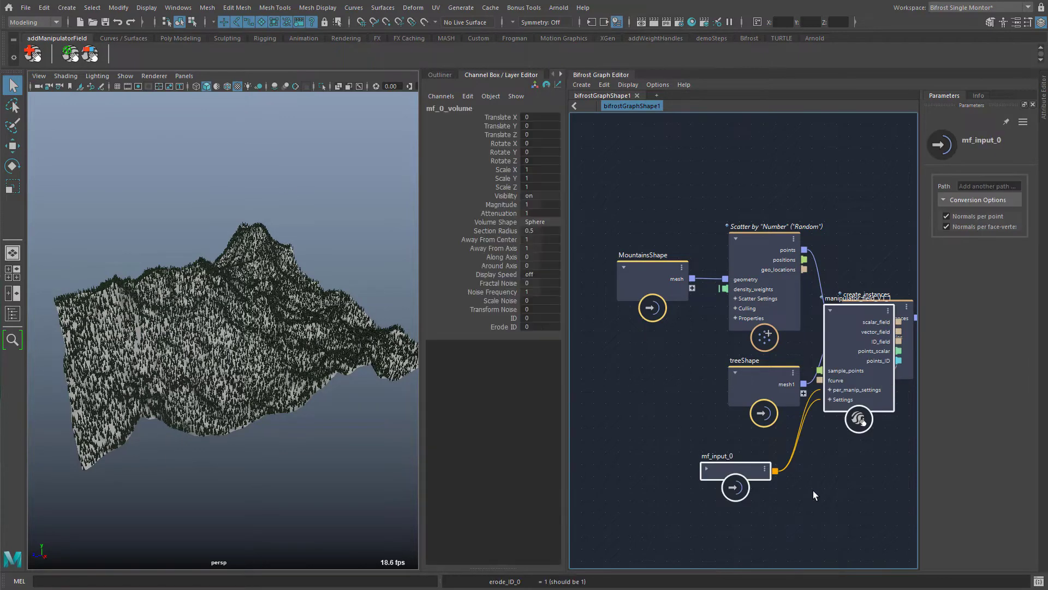
drag(853, 355, 633, 405)
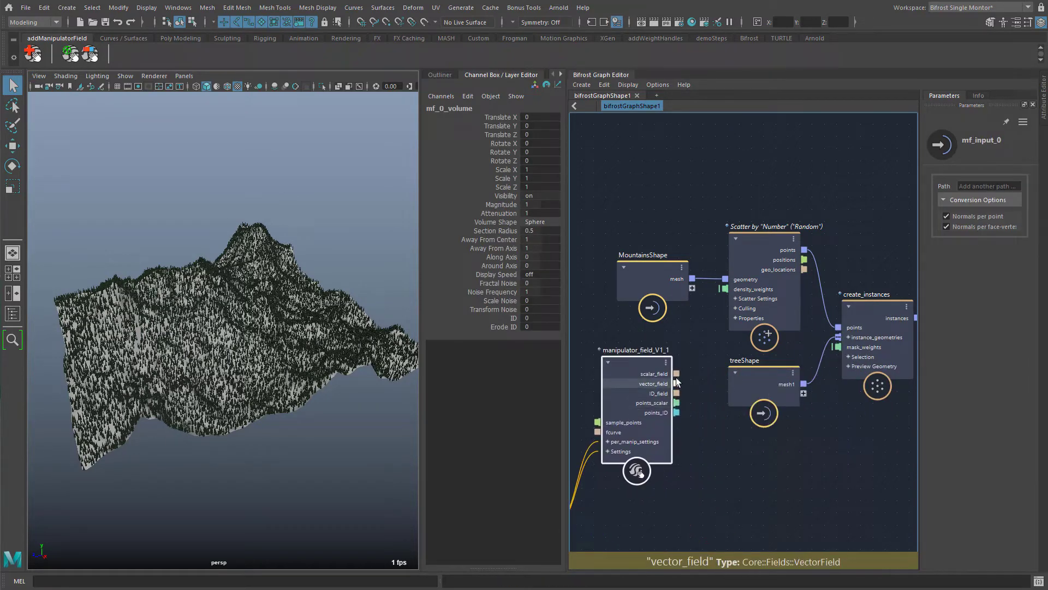
drag(718, 294, 722, 288)
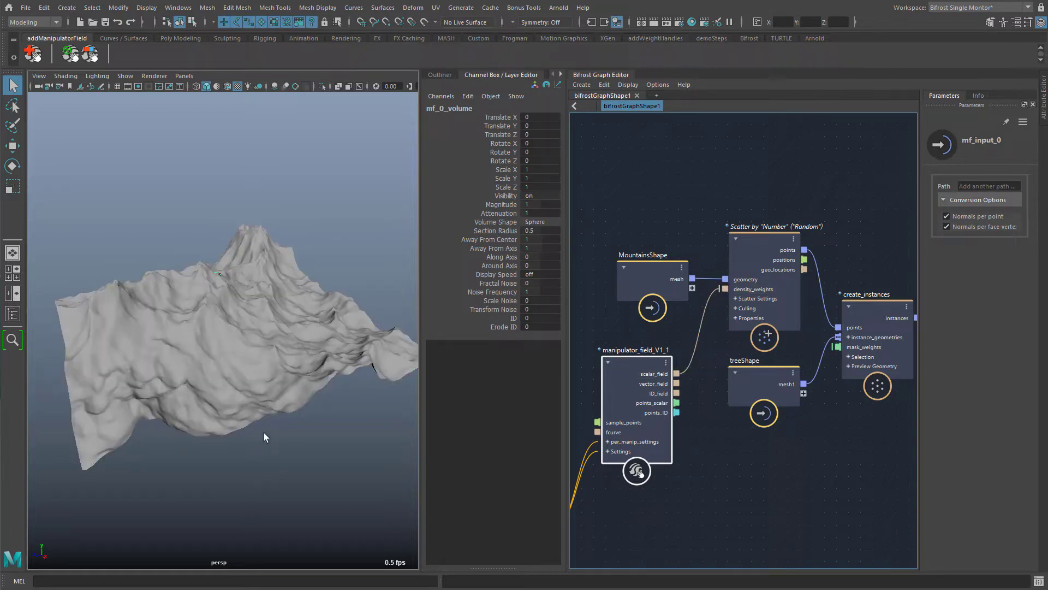
Step: Scale mf_0_volume uniformly to about 8.833 and move it slightly over the mountain terrain
key(r)
drag(215, 278, 475, 257)
key(w)
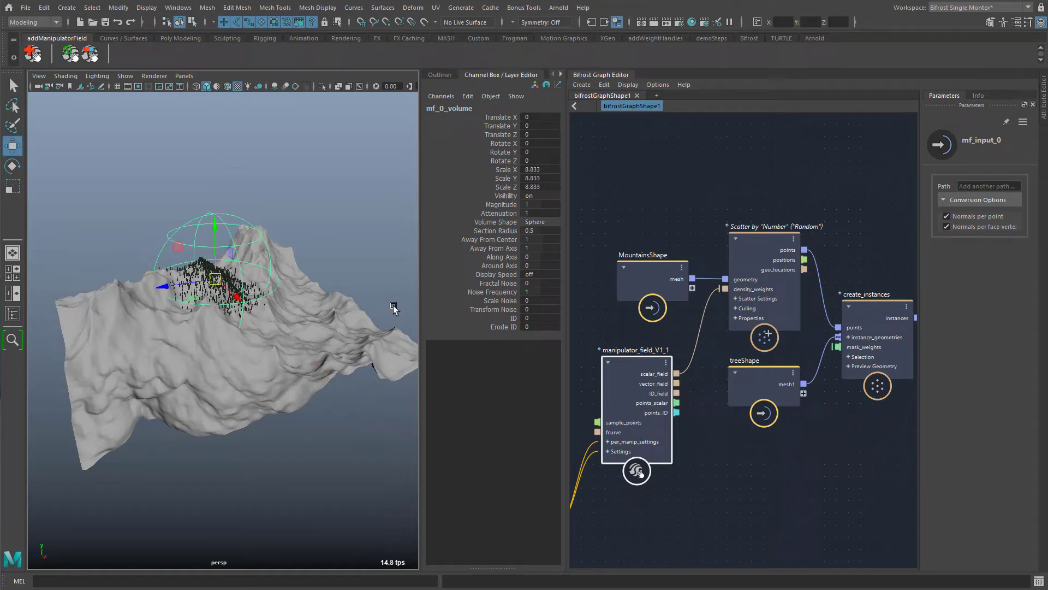
mouse_move(216, 278)
mouse_down()
mouse_move(273, 273)
mouse_move(204, 266)
mouse_move(240, 273)
mouse_move(221, 281)
mouse_up()
Step: Set mf_0_volume's Volume Shape to Cube and scale it in X and Z to about 28.884 to span the terrain
click(527, 221)
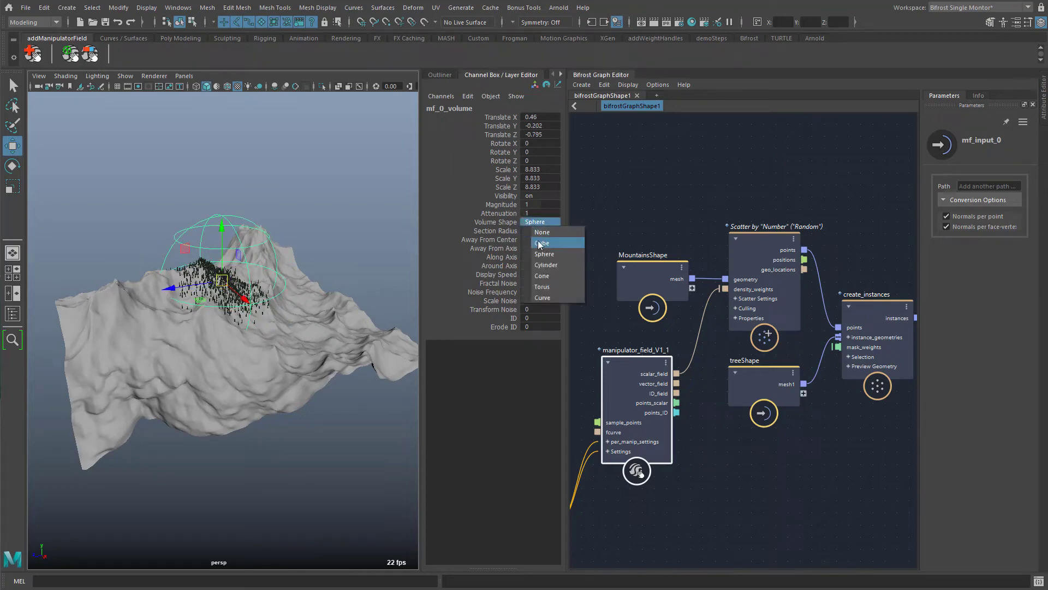
click(539, 244)
key(r)
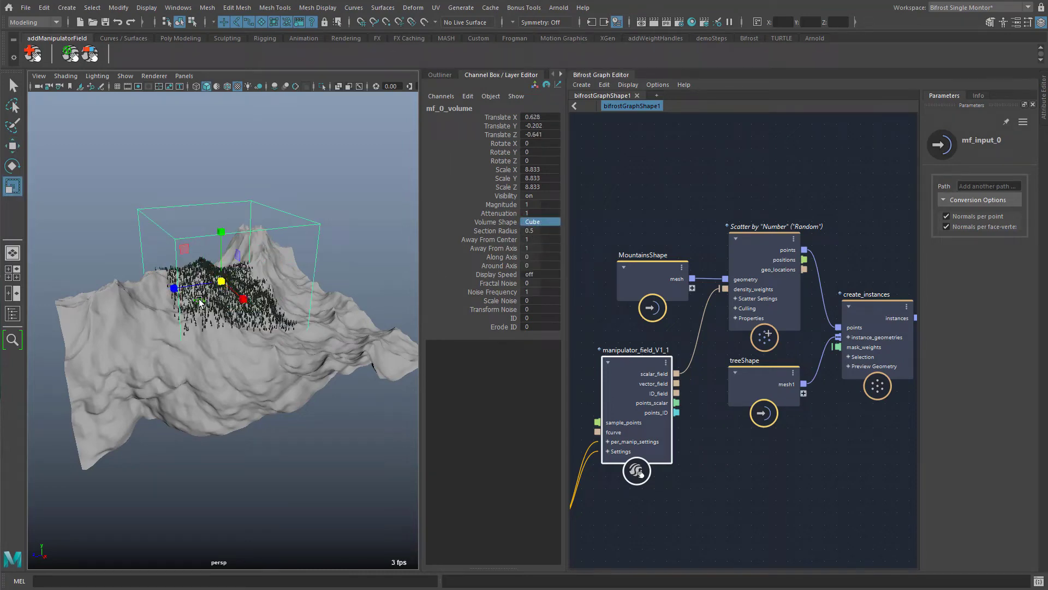
drag(199, 300, 162, 337)
Step: Lower the cube volume beyond about -9.5 in Y so the trees stop short of the mountain peaks
key(w)
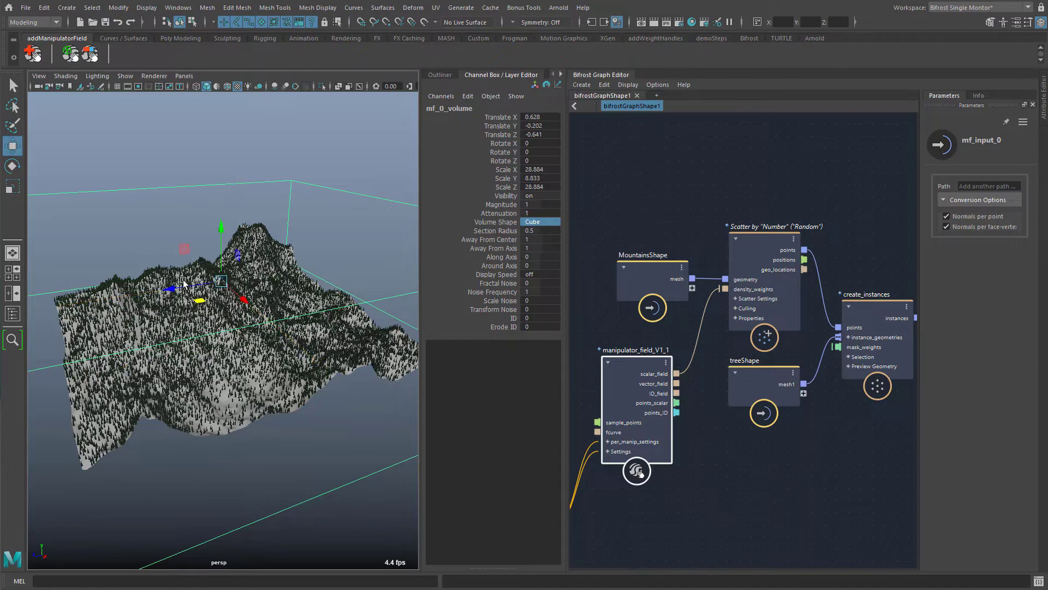
drag(221, 243, 218, 295)
alt+drag(249, 394, 211, 402)
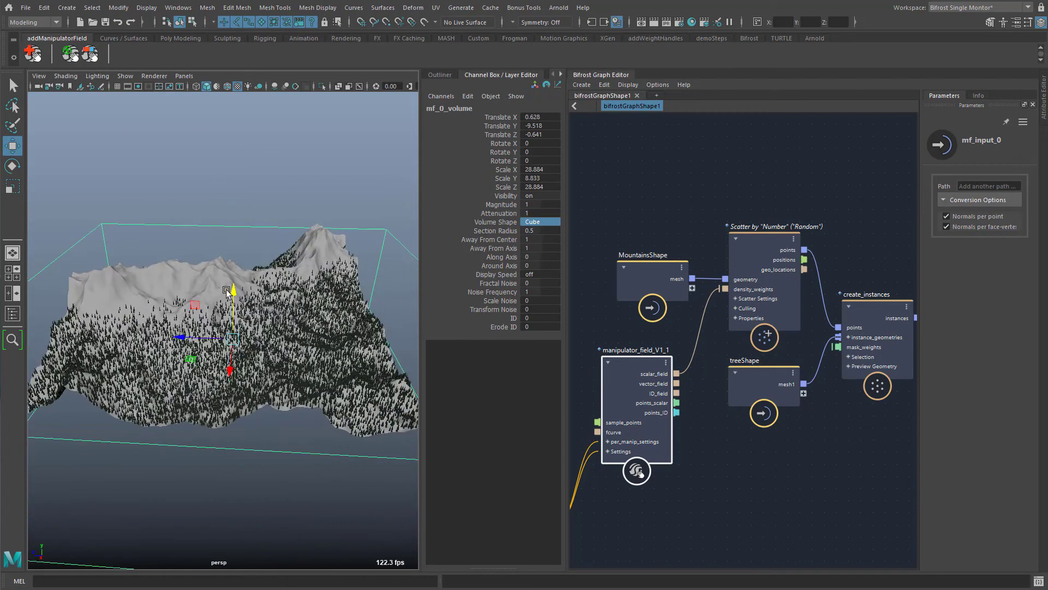
drag(232, 293, 232, 300)
alt+drag(252, 373, 321, 398)
Step: Add a sphere volume to the manipulator field, scale it uniformly to about 6.483 and move it onto the bare ridge
click(70, 54)
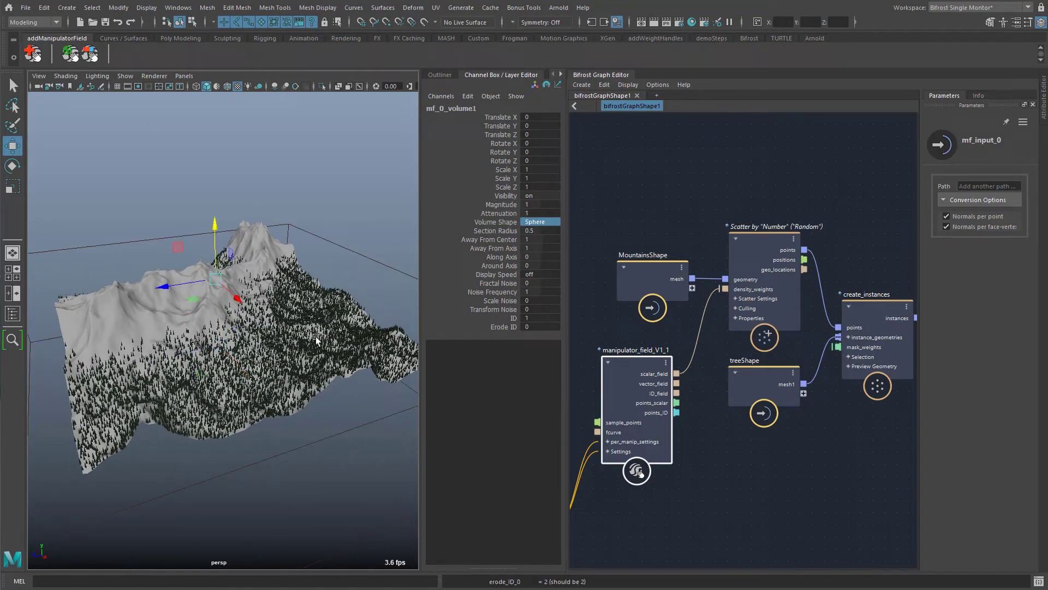
key(r)
drag(215, 279, 389, 256)
key(w)
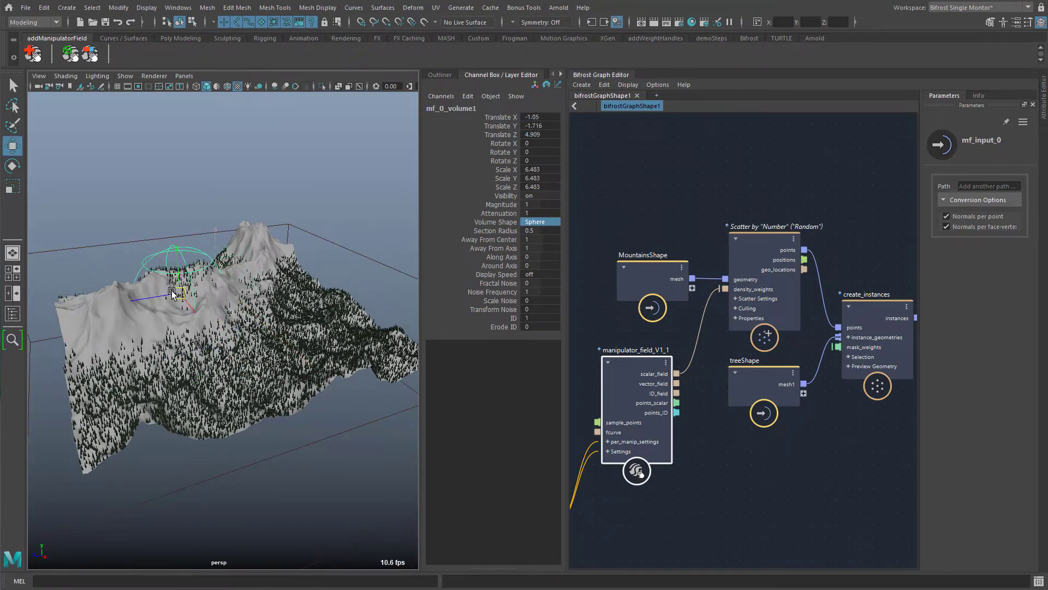
Step: Add another sphere volume, scale it uniformly to about 6.967 and move it to about X 3.488, Y -2.178, Z -5.018
click(70, 53)
key(r)
drag(215, 279, 268, 300)
key(w)
Step: Set the Magnitude of mf_0_volume2 to -2 so it clears the trees inside it
double_click(533, 204)
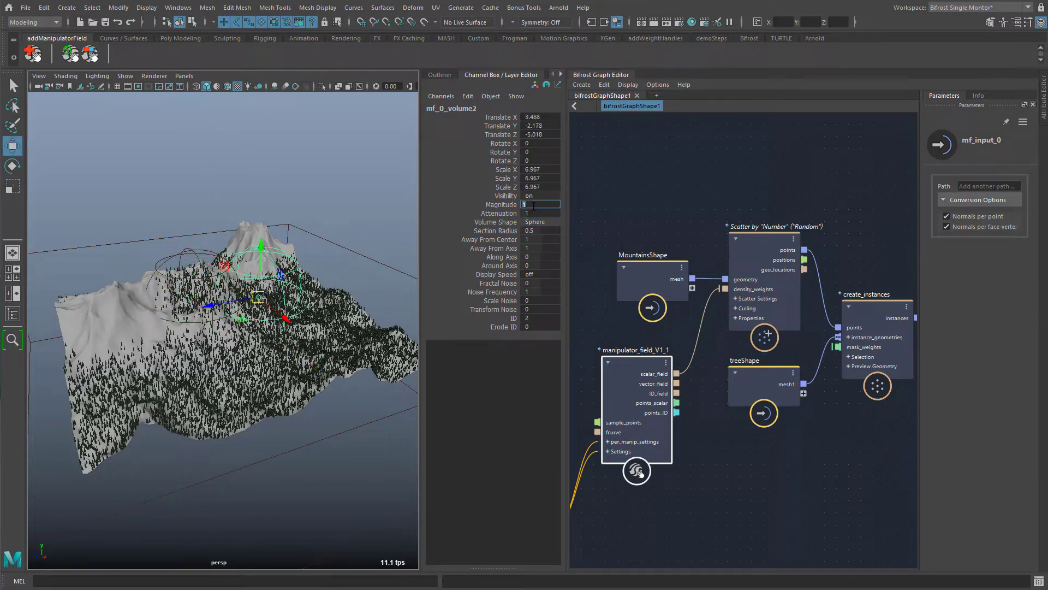
key(Return)
alt+drag(230, 428, 65, 442)
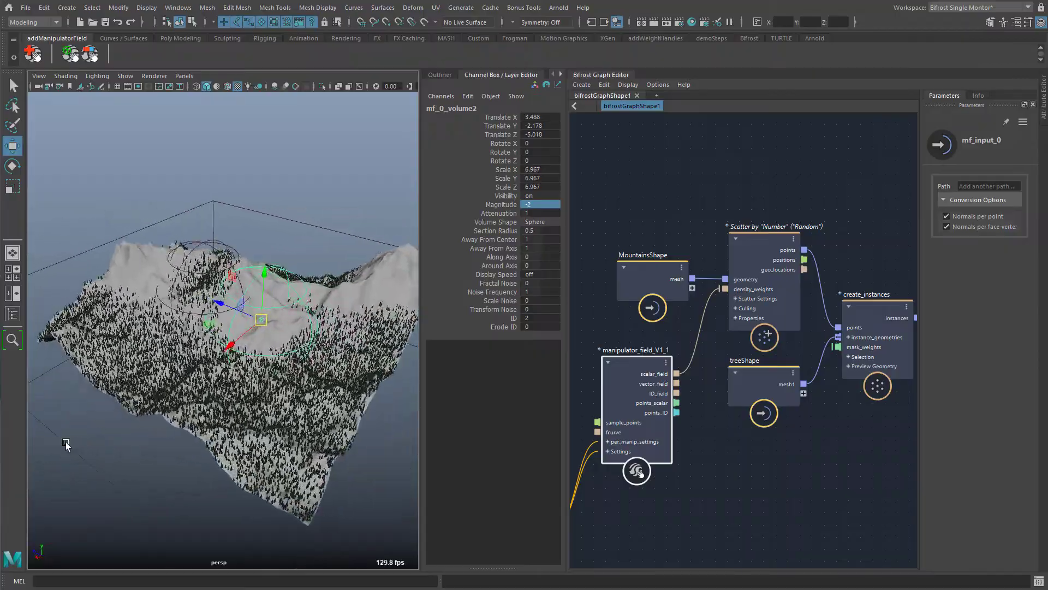
alt+right_drag(107, 437, 284, 431)
alt+drag(284, 432, 322, 424)
alt+right_drag(323, 424, 177, 403)
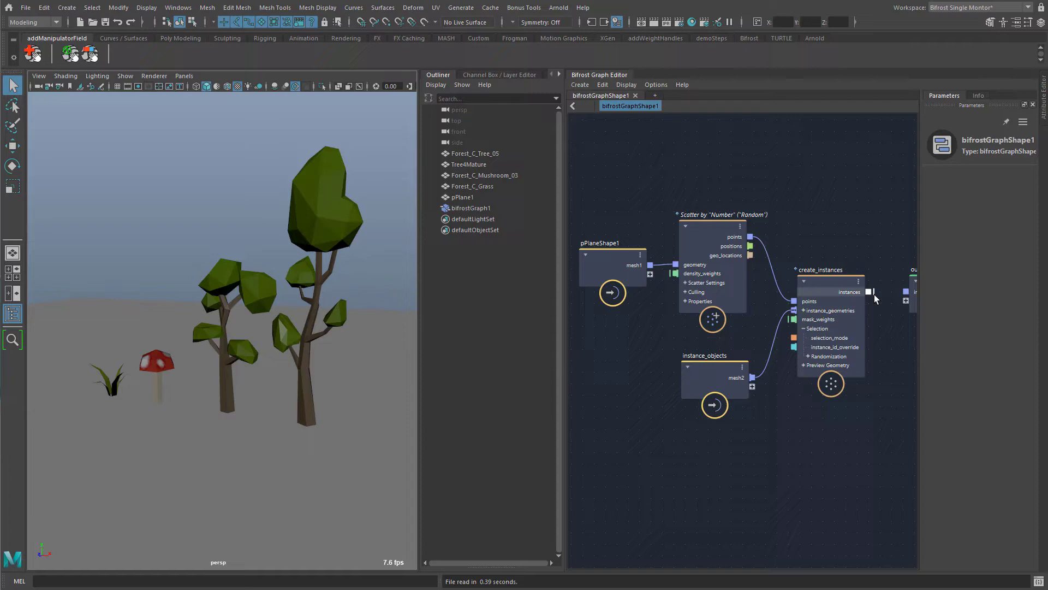
Step: Connect the instances output of create_instances to the graph output to scatter the trees, mushrooms and grass on the plane
drag(874, 292, 905, 291)
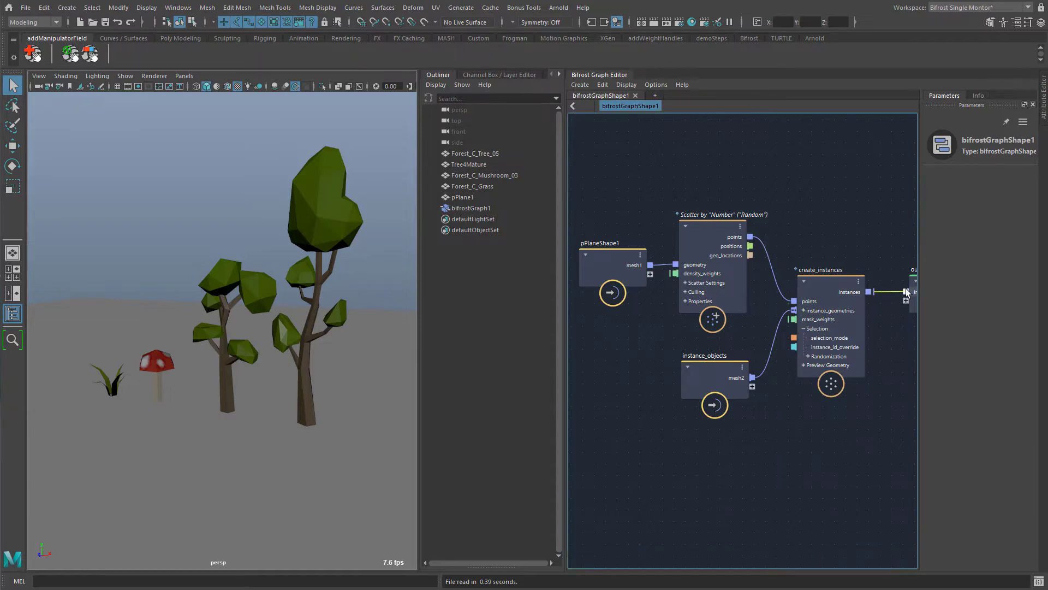
alt+right_drag(329, 358, 132, 356)
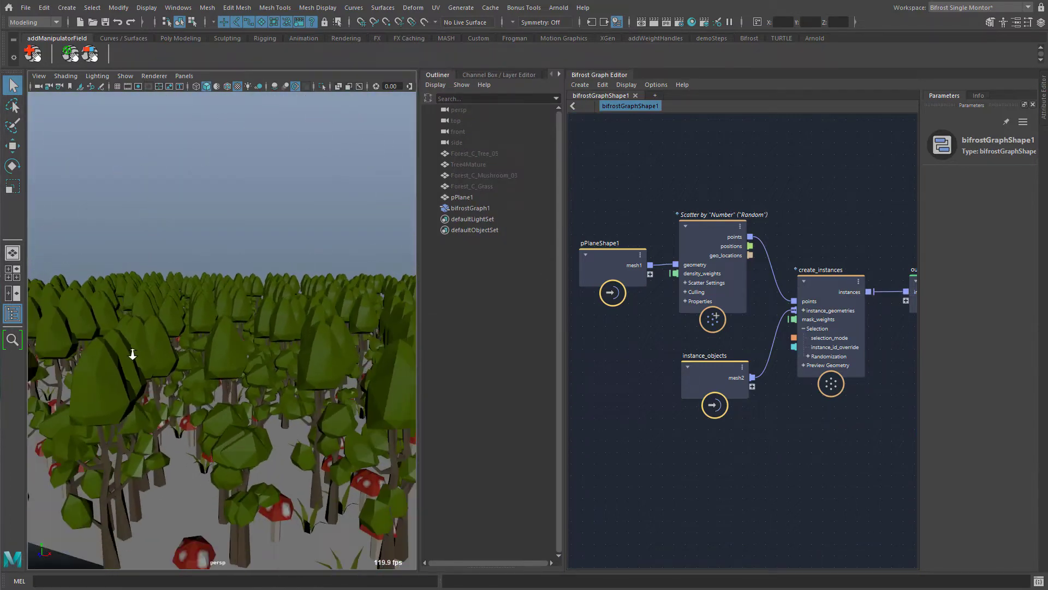
alt+drag(131, 356, 206, 374)
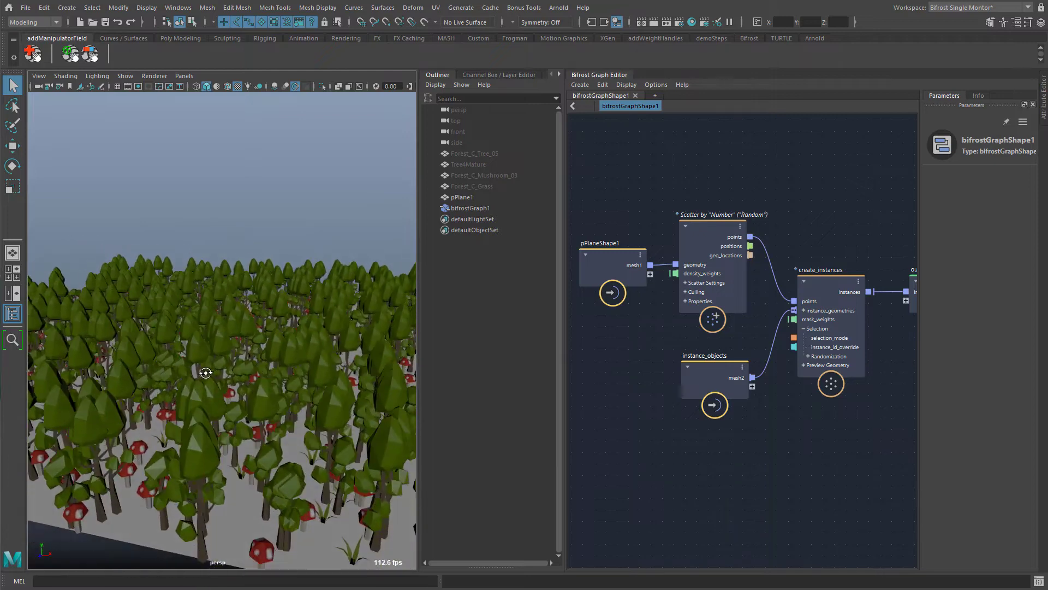
alt+right_drag(257, 370, 237, 367)
alt+middle_drag(252, 369, 232, 338)
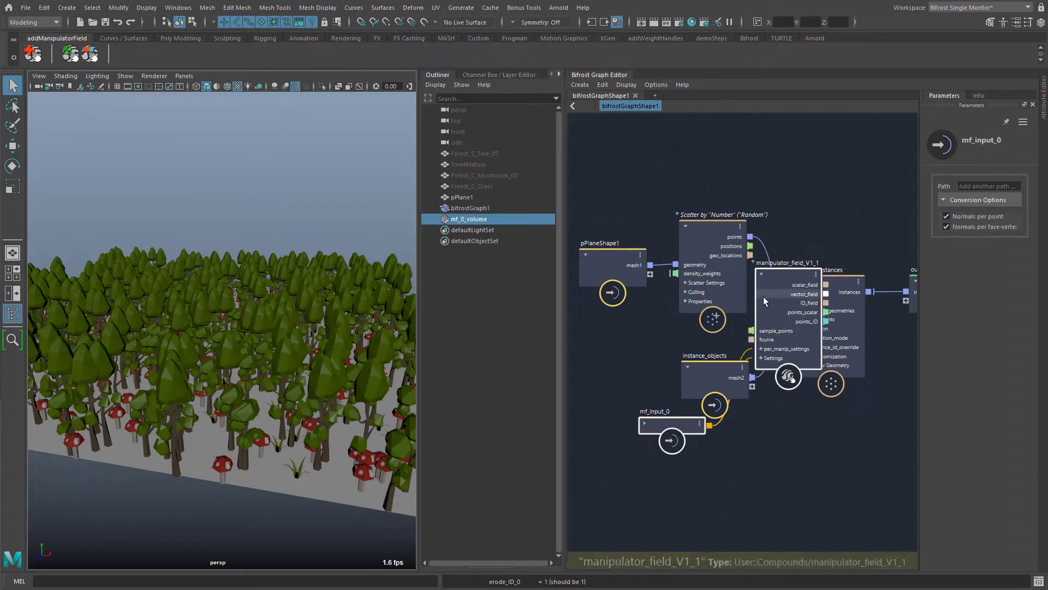
Step: Add a manipulator field to the graph, wiring the scatter positions into sample_points and points_ID into create_instances' instance_id_override
drag(771, 287, 698, 444)
drag(659, 304, 619, 383)
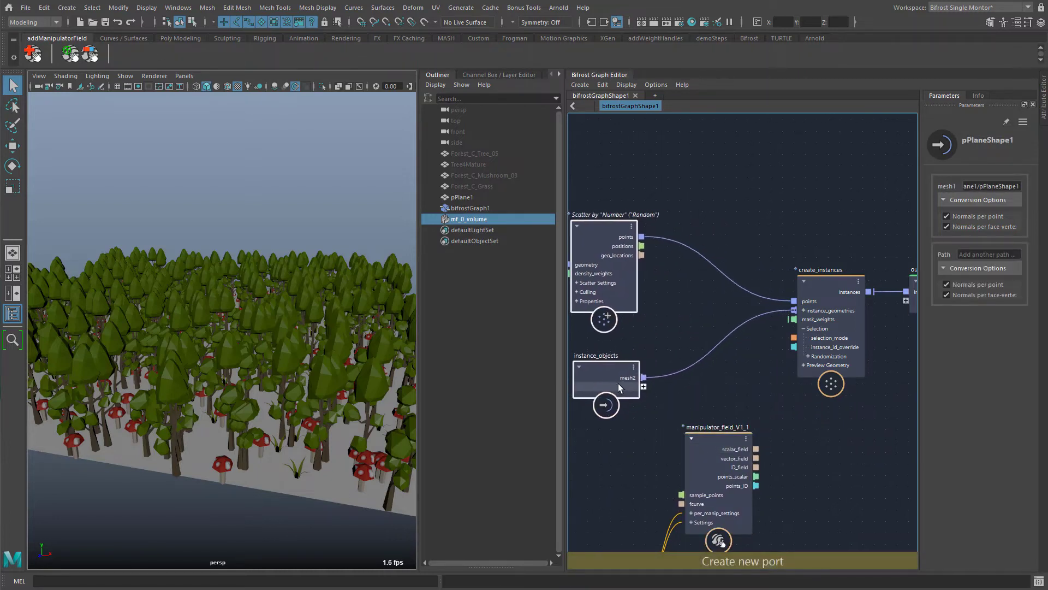
drag(632, 249, 682, 495)
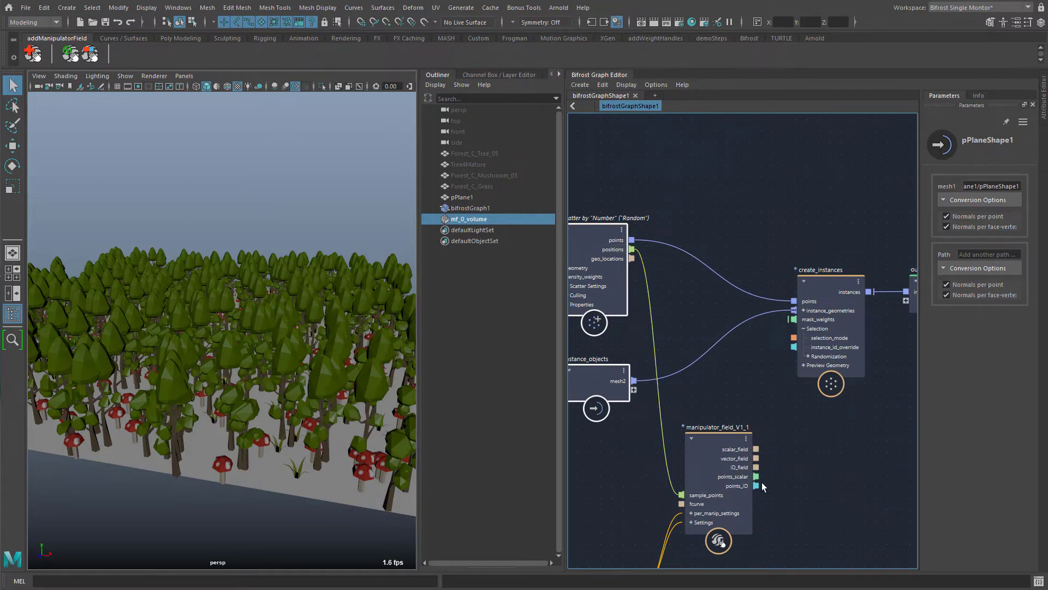
drag(755, 486, 794, 346)
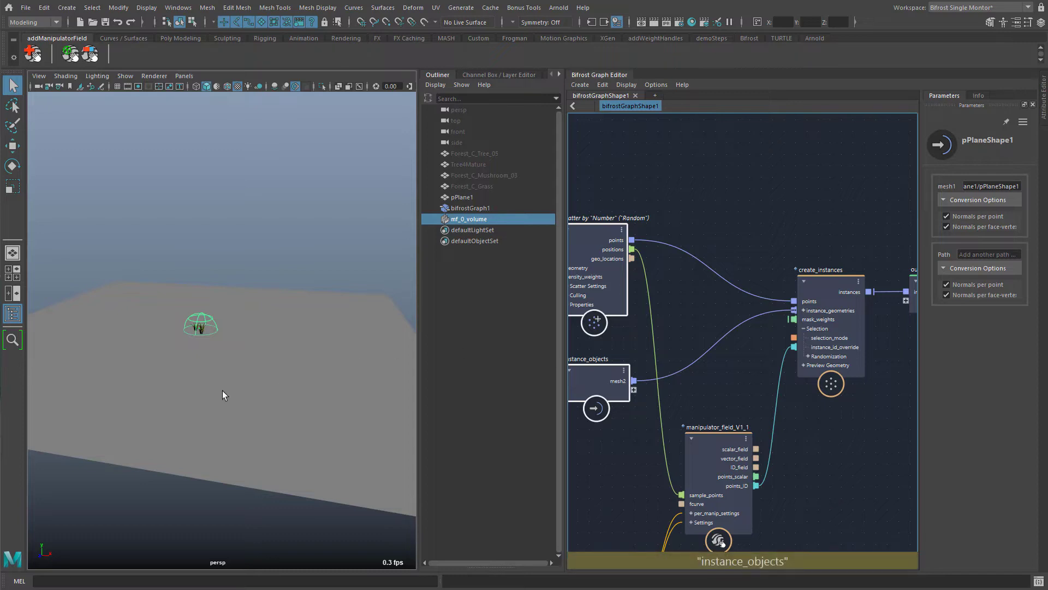
Step: Scale mf_0_volume up uniformly and move the resulting grass patch to the plane's front-left area
key(r)
middle_drag(203, 383, 373, 379)
key(w)
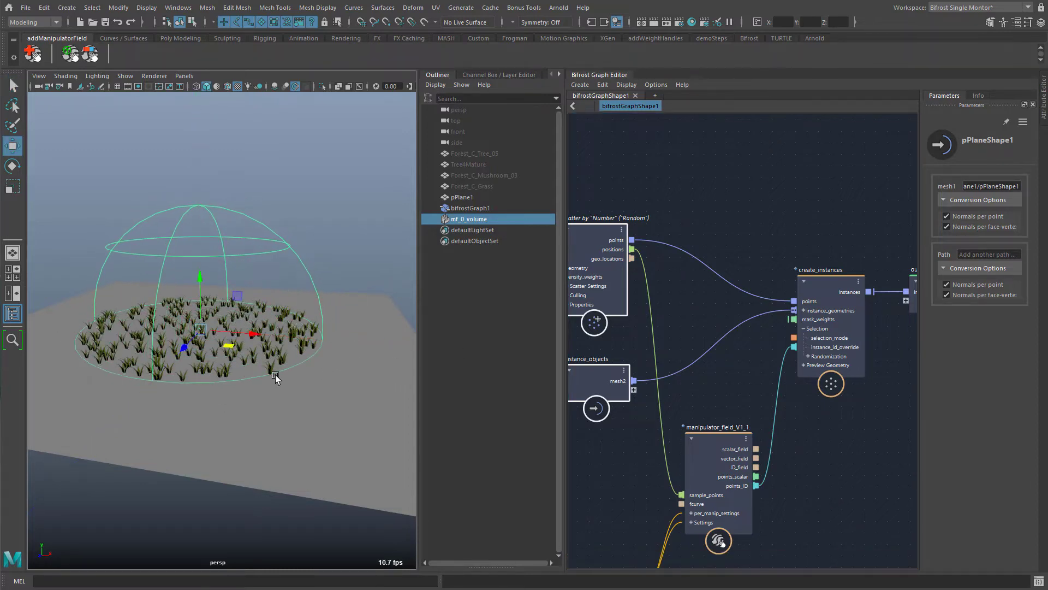
drag(229, 347, 133, 369)
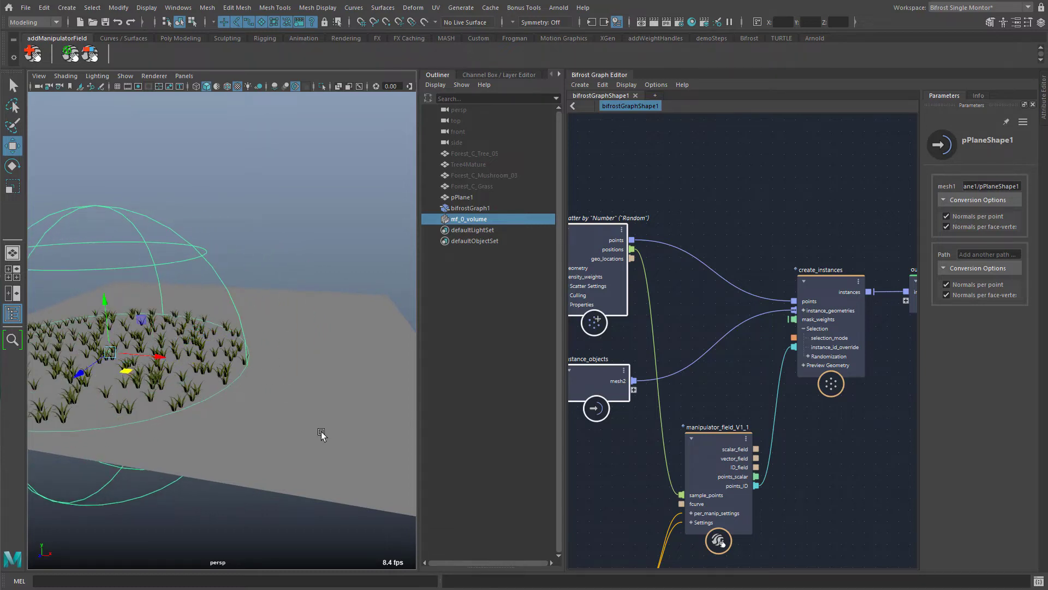
Step: Add a second sphere volume for the mushrooms, scale it uniformly to about 6.433 and move it to the plane's front-right area
click(71, 53)
key(r)
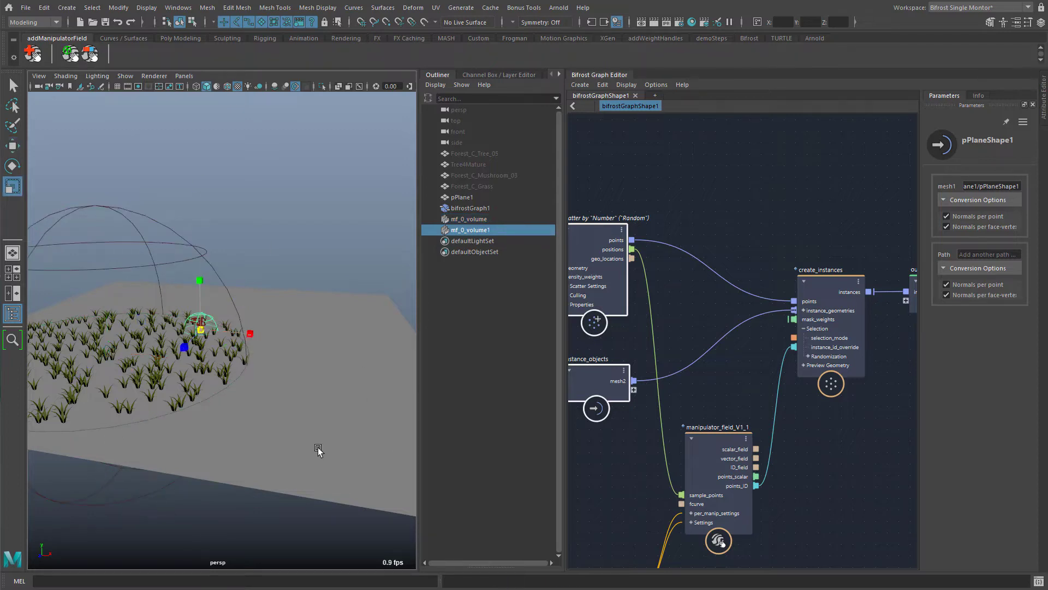
middle_drag(317, 446, 495, 427)
key(w)
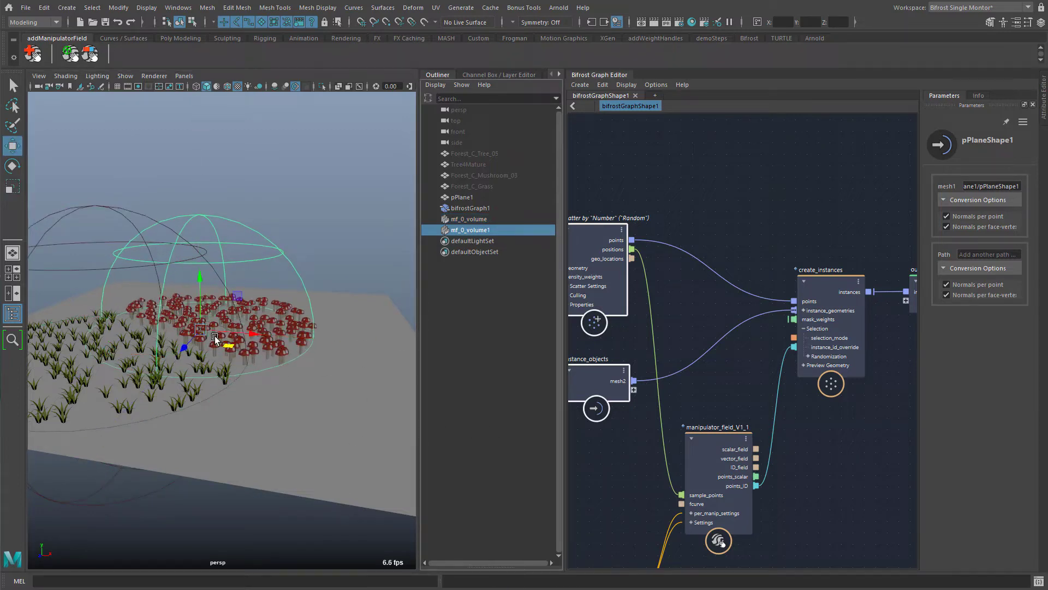
scroll(309, 401, up, 3)
drag(308, 401, 339, 400)
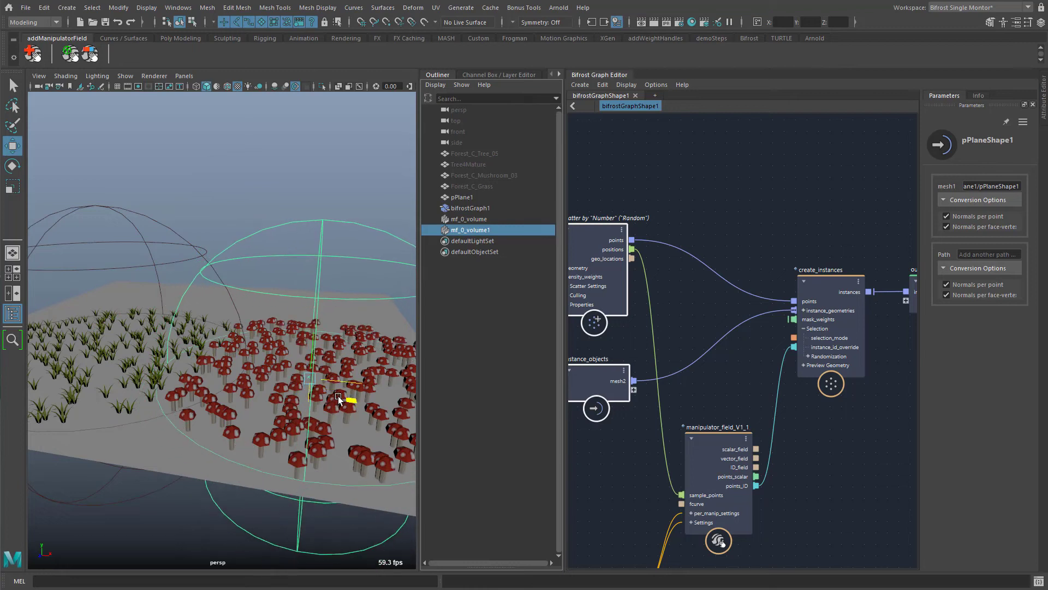
Step: Add a third sphere volume for the next tree type, scale it up uniformly and move it to the plane's back-right area
click(71, 55)
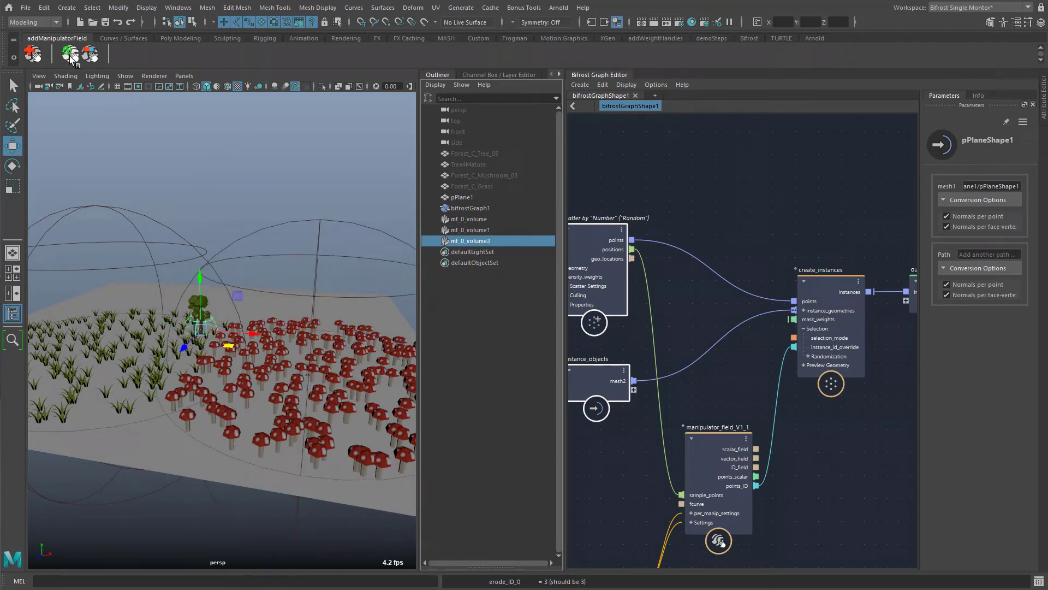
key(e)
key(r)
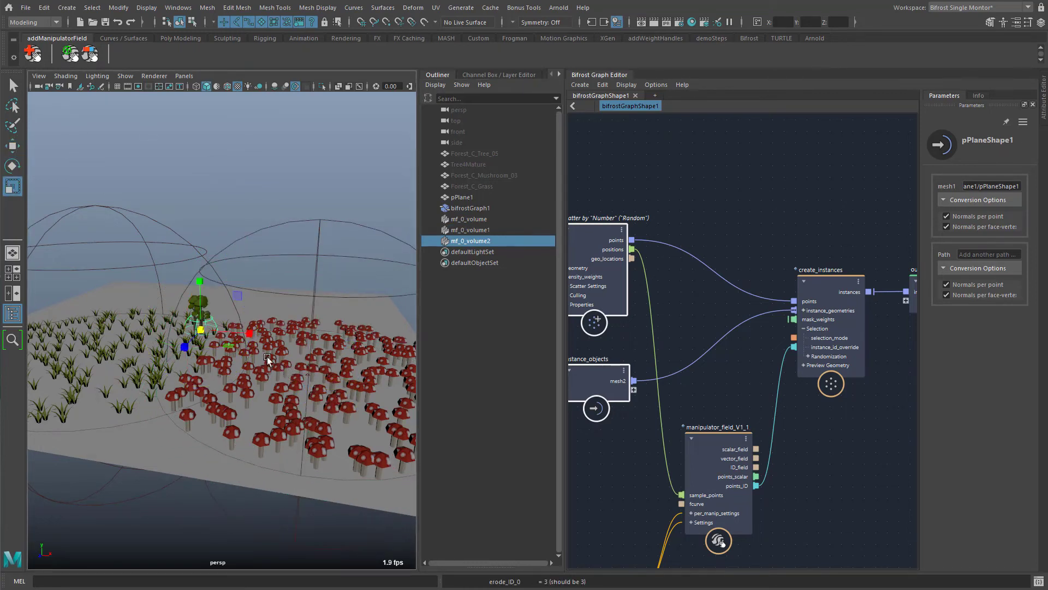
drag(206, 325, 432, 299)
key(w)
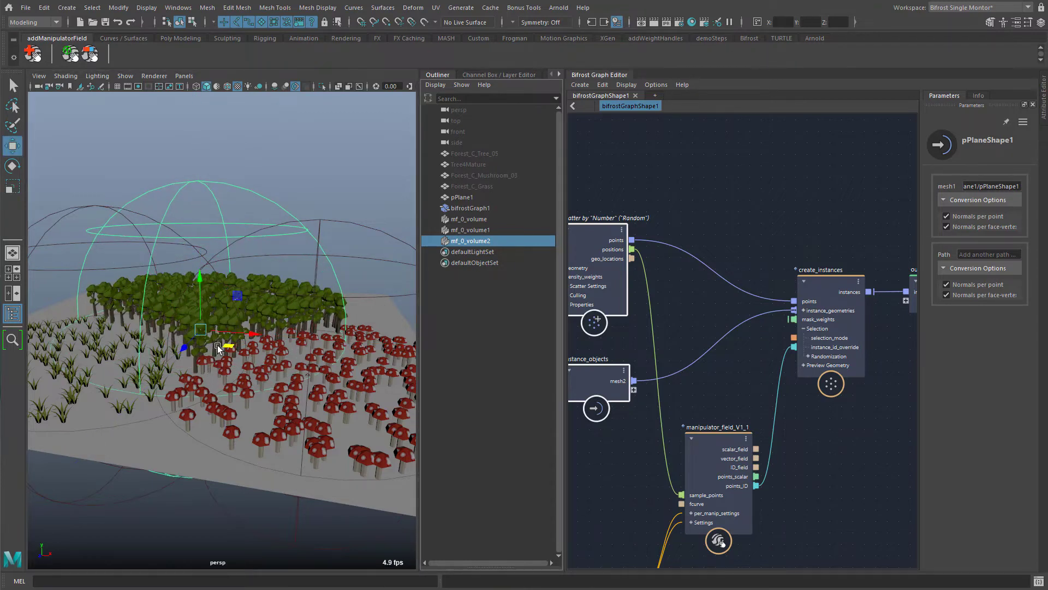
drag(218, 350, 335, 320)
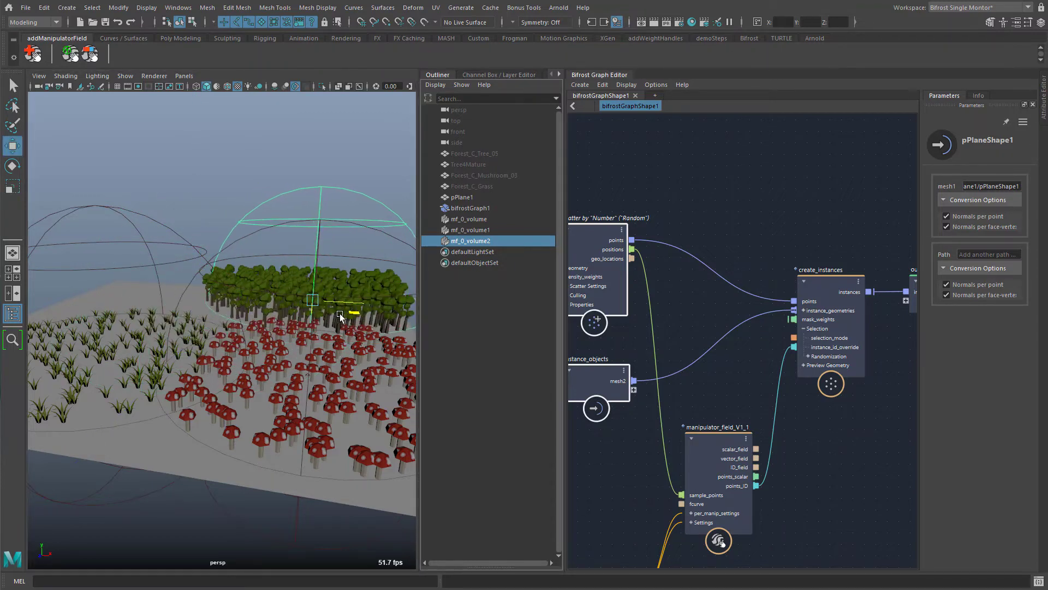
Step: Add a fourth sphere volume for the remaining tree type, scale it up uniformly and move it to the plane's back-left area
click(72, 60)
key(r)
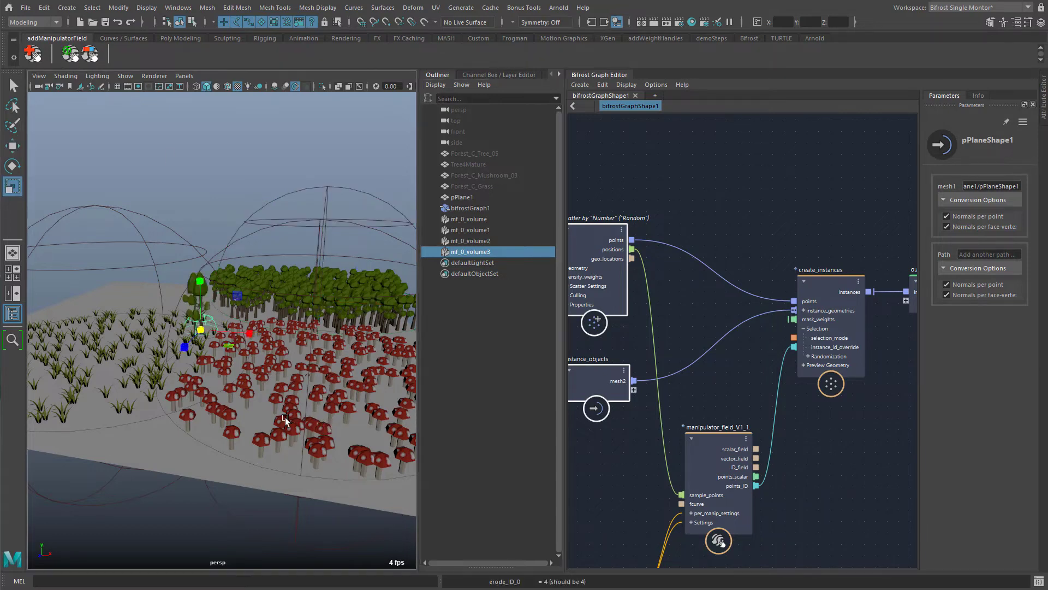
middle_drag(285, 417, 454, 413)
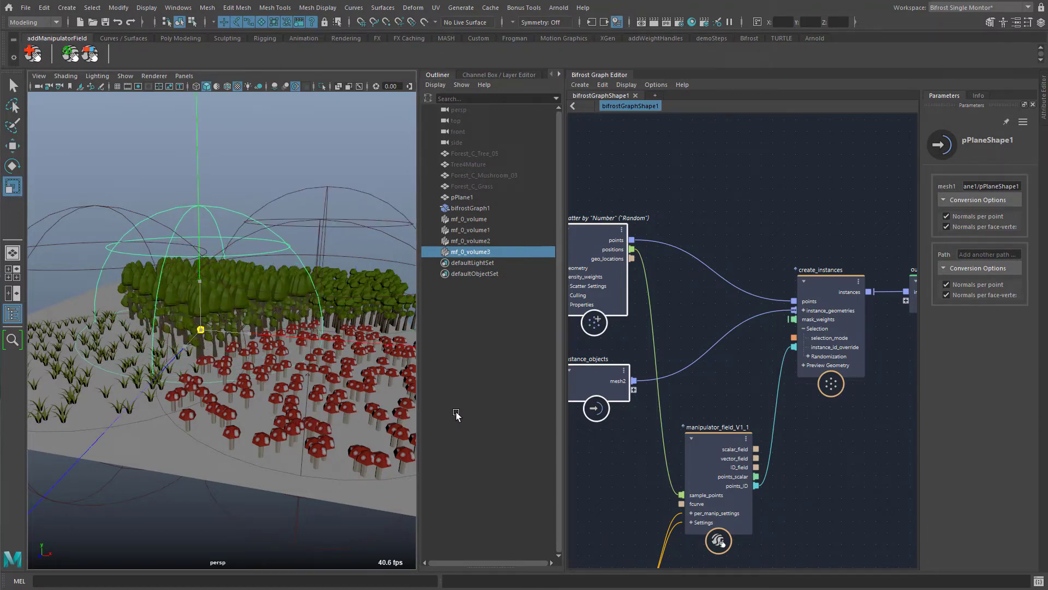
key(w)
drag(226, 348, 180, 316)
alt+right_drag(283, 339, 267, 359)
alt+middle_drag(290, 491, 287, 487)
Step: Move mushroom volume mf_0_volume1 over the grass to about X -1.515 and set its Fractal Noise to -0.74
drag(324, 348, 244, 356)
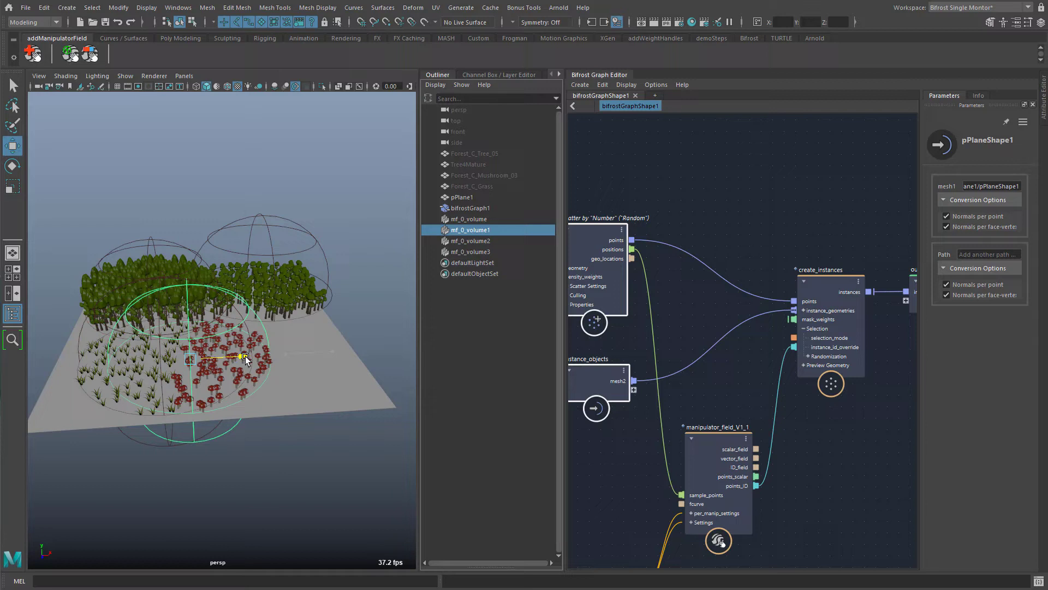
click(487, 74)
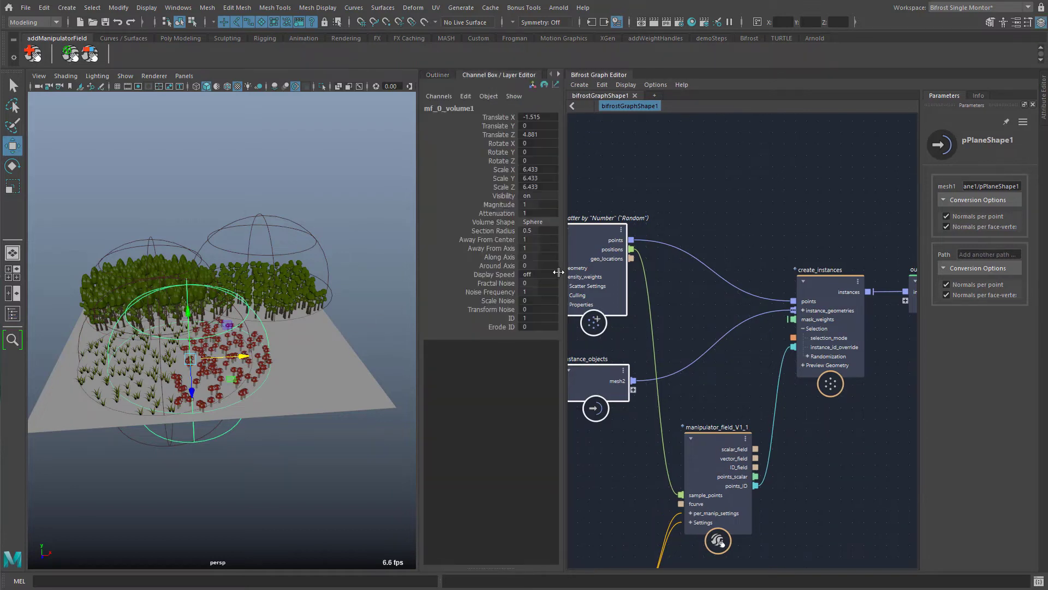
click(490, 282)
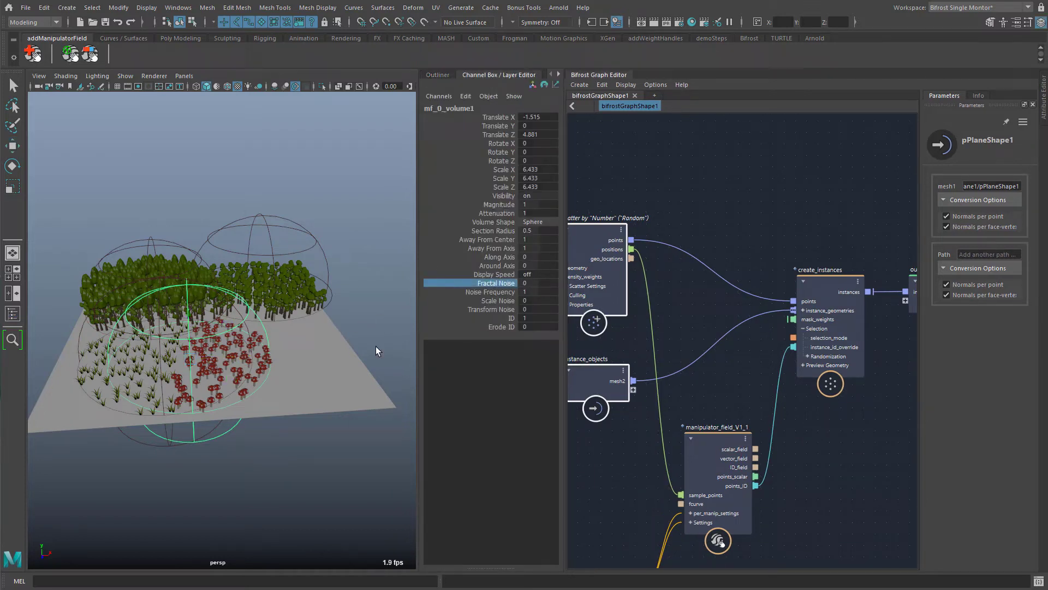
middle_drag(300, 472, 247, 479)
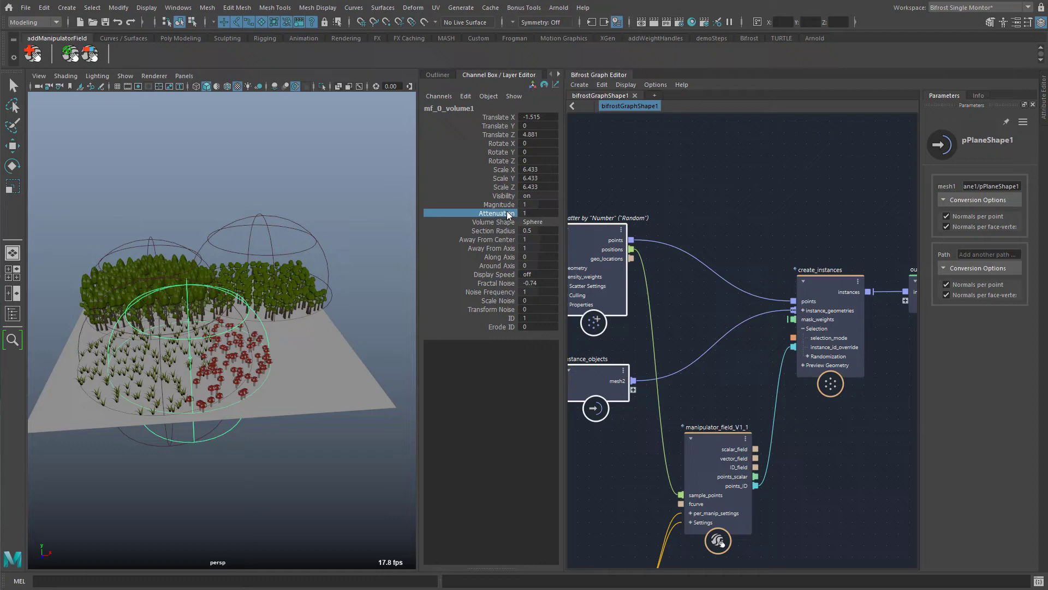
Step: Set the mushroom volume's Attenuation to 0.28 and move it off the grass to about X 5.21
middle_drag(290, 449, 262, 467)
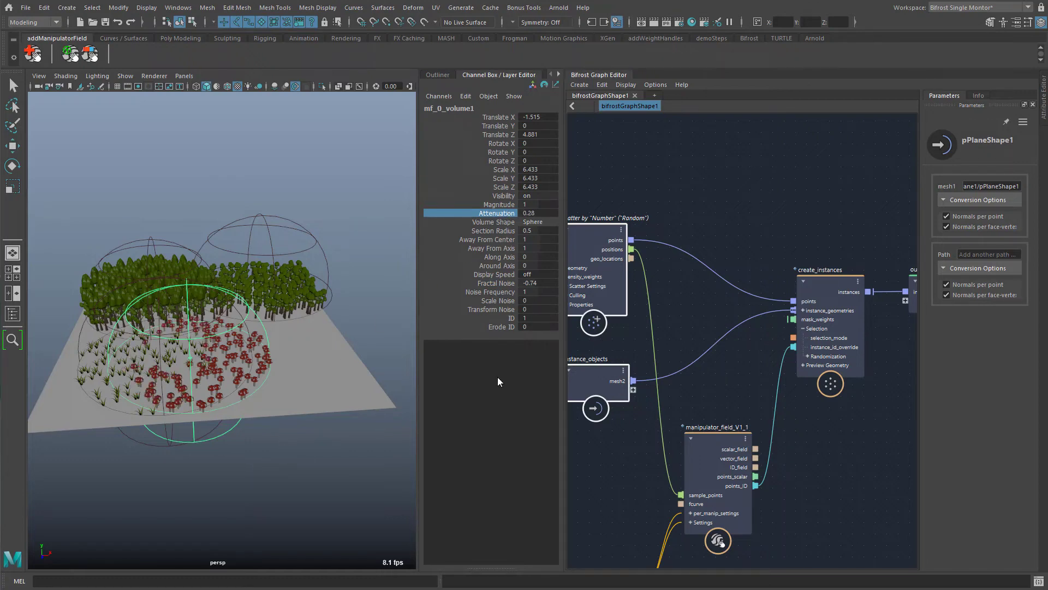
alt+drag(330, 449, 304, 455)
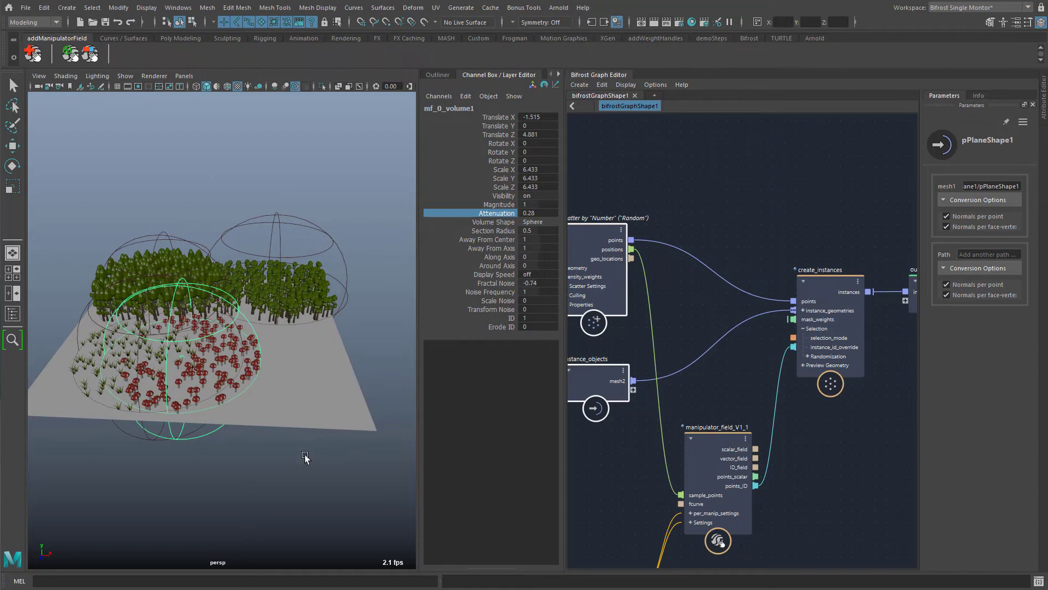
key(w)
drag(229, 356, 316, 366)
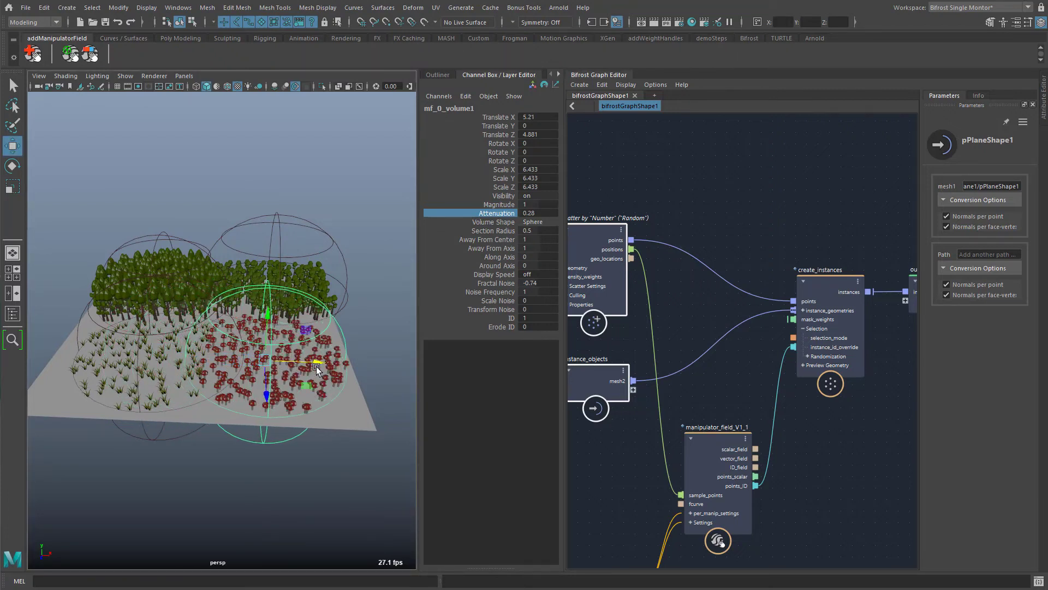
Step: Set the mushroom volume's Erode ID to 8.51 to thin out the mushrooms around its edge
click(495, 326)
middle_drag(187, 499, 649, 512)
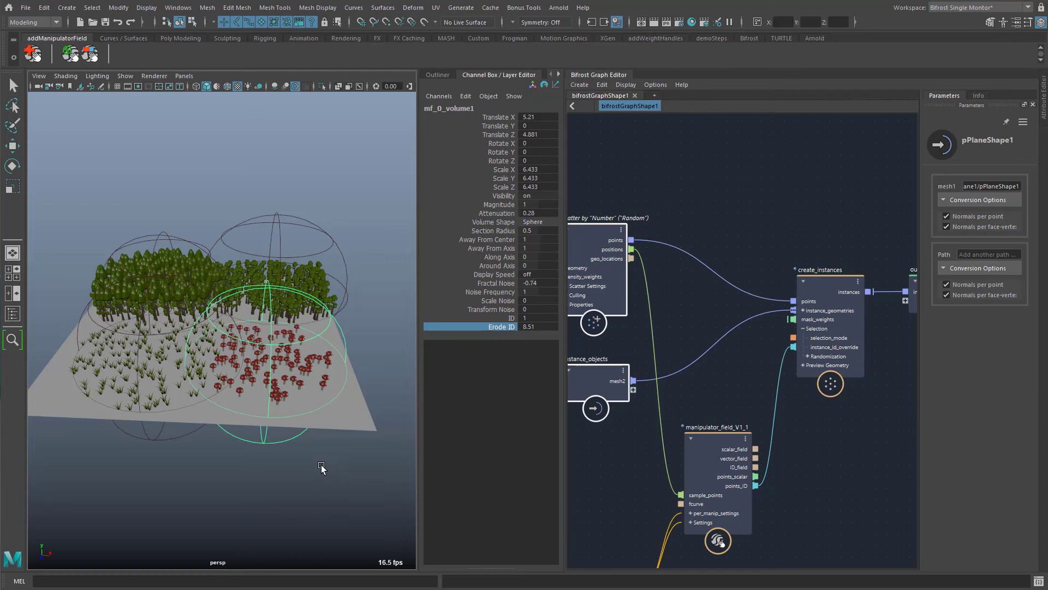
alt+drag(321, 468, 195, 466)
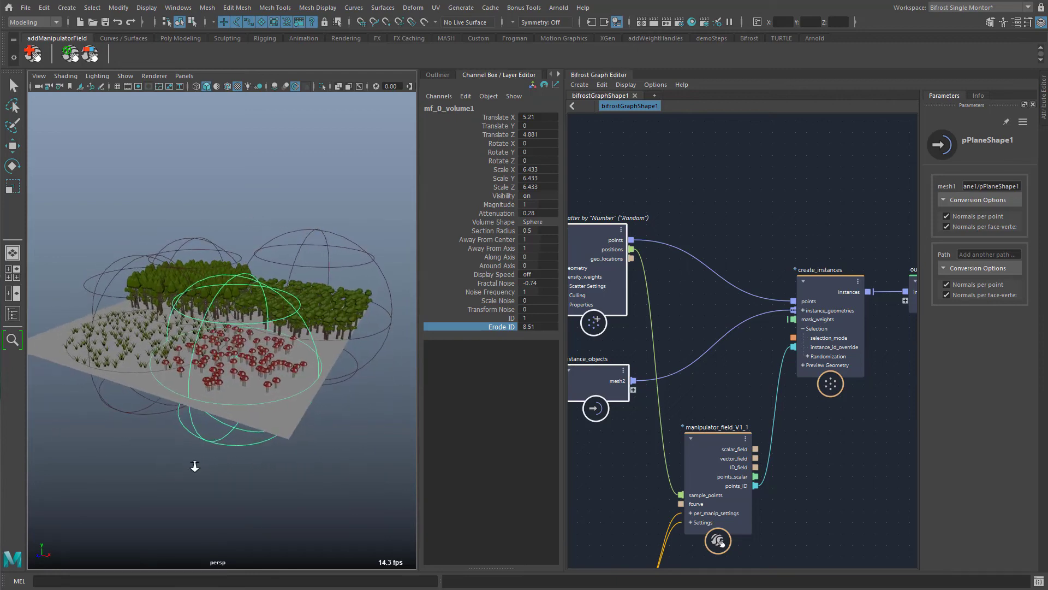
alt+right_drag(195, 466, 267, 484)
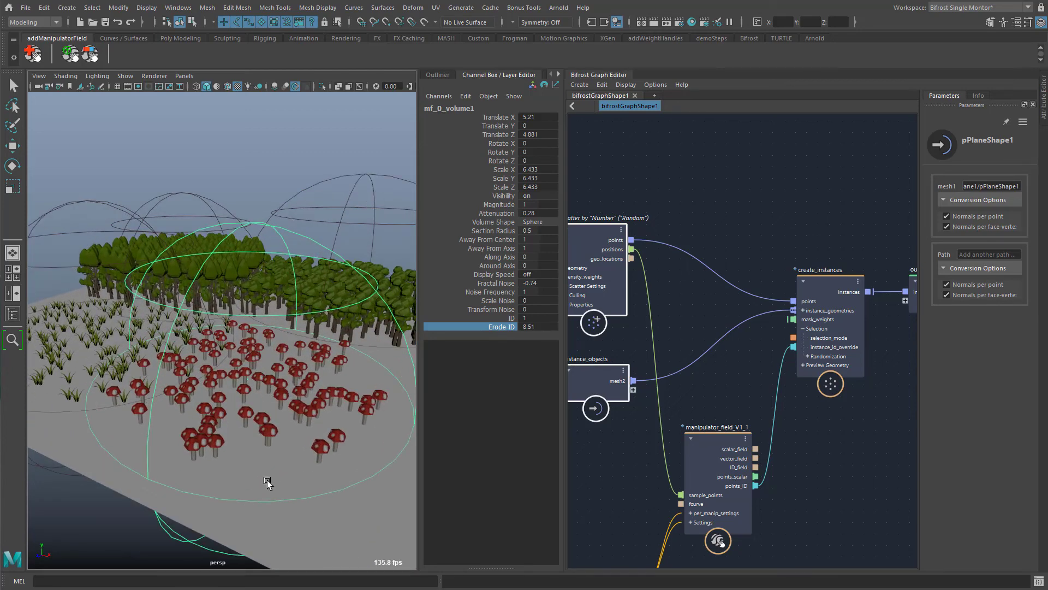